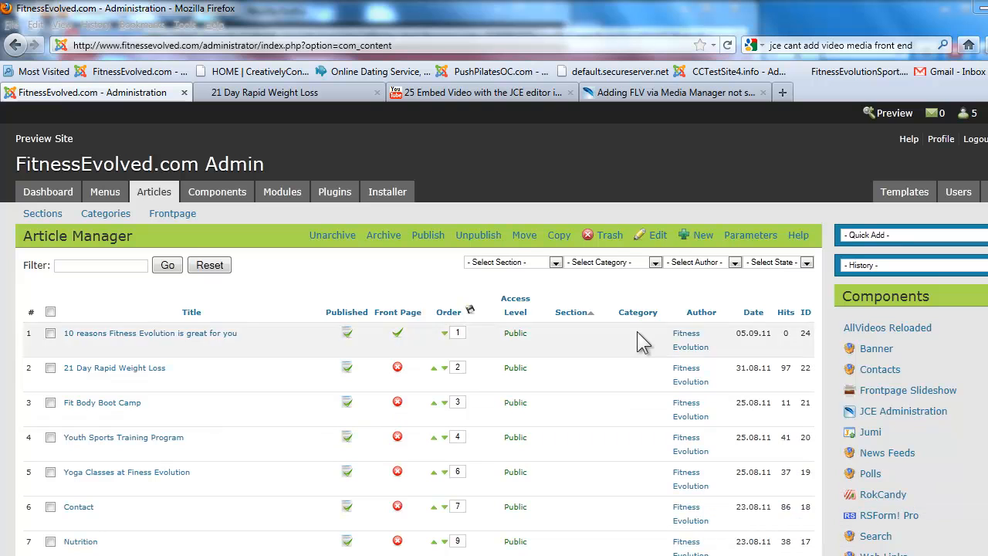
Open the Article Manager and look through the first articles in the list.
left_click(152, 196)
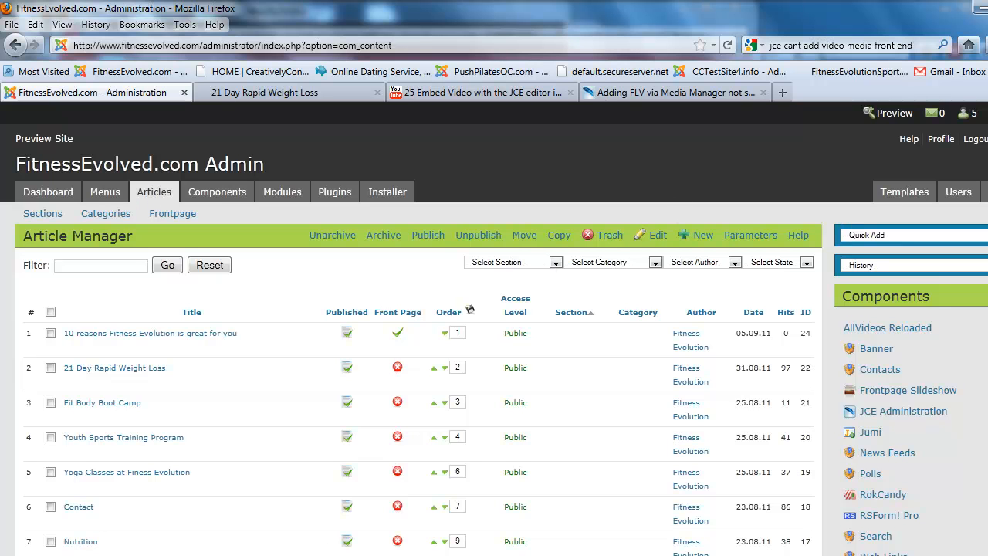
scroll(470, 309, "down", 2)
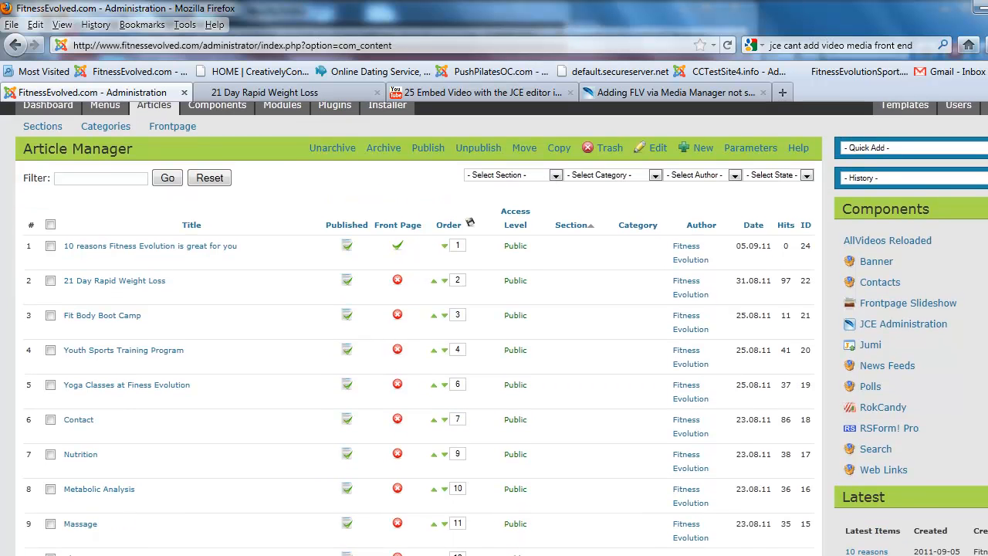
scroll(417, 328, "down", 1)
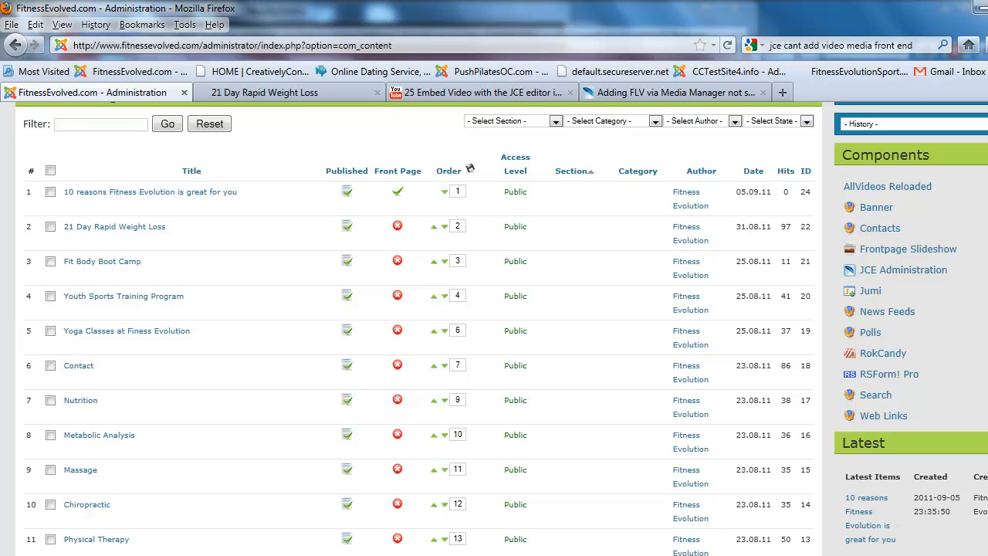
Open the article "10 reasons Fitness Evolution is great for you", view its section choices, and close it without changes.
left_click(155, 193)
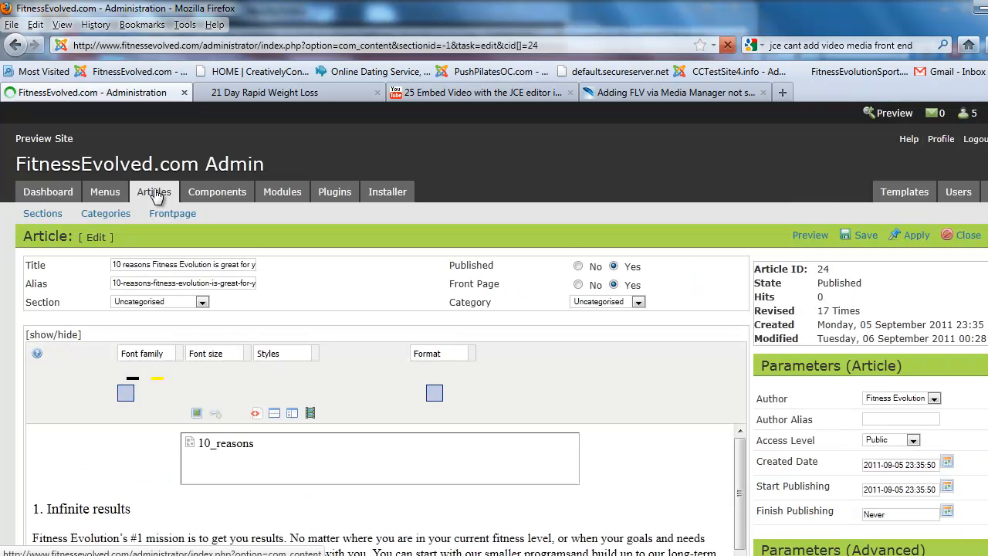
left_click(200, 300)
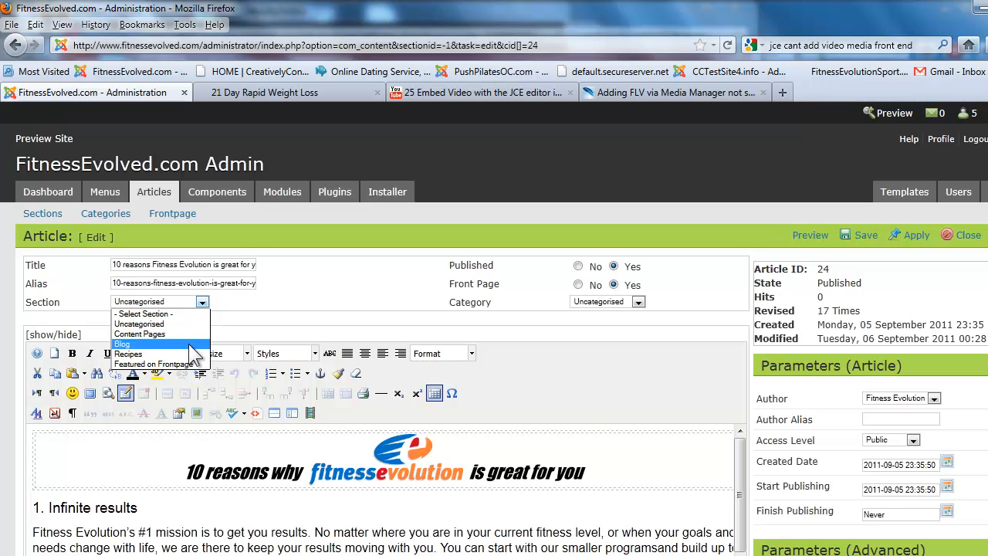
left_click(288, 308)
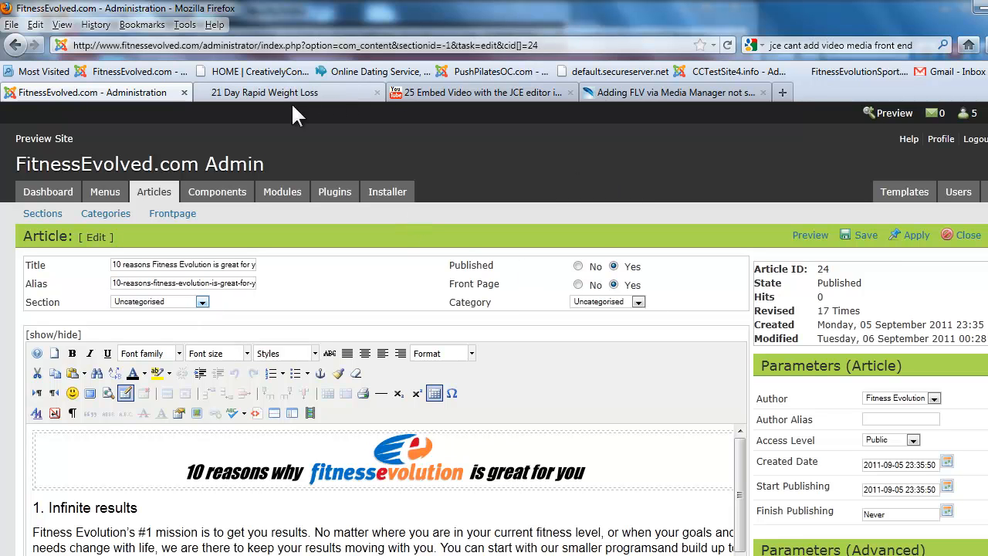
left_click(962, 242)
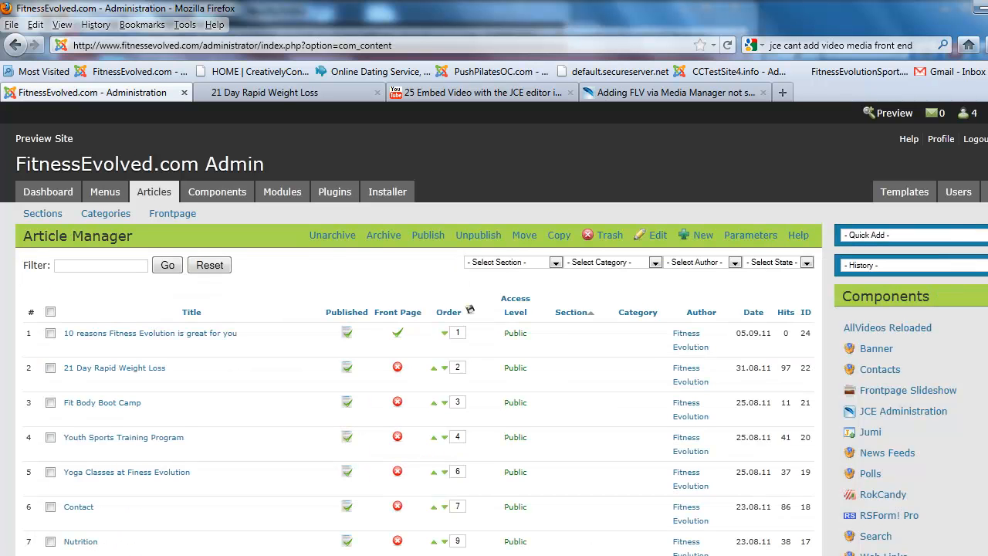
Look through the whole article list and the choices of its section filter.
scroll(494, 328, "down", 2)
scroll(470, 220, "down", 1)
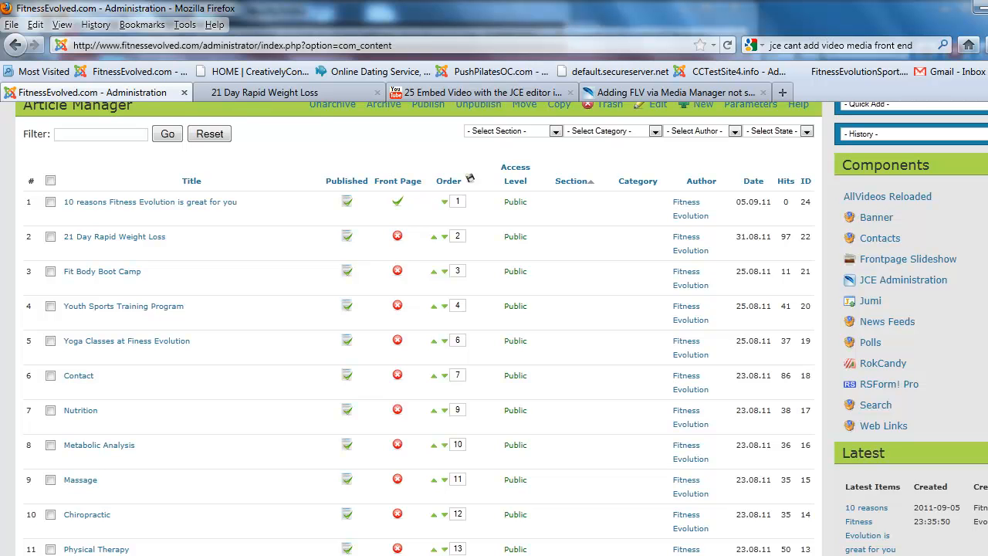
scroll(470, 178, "down", 2)
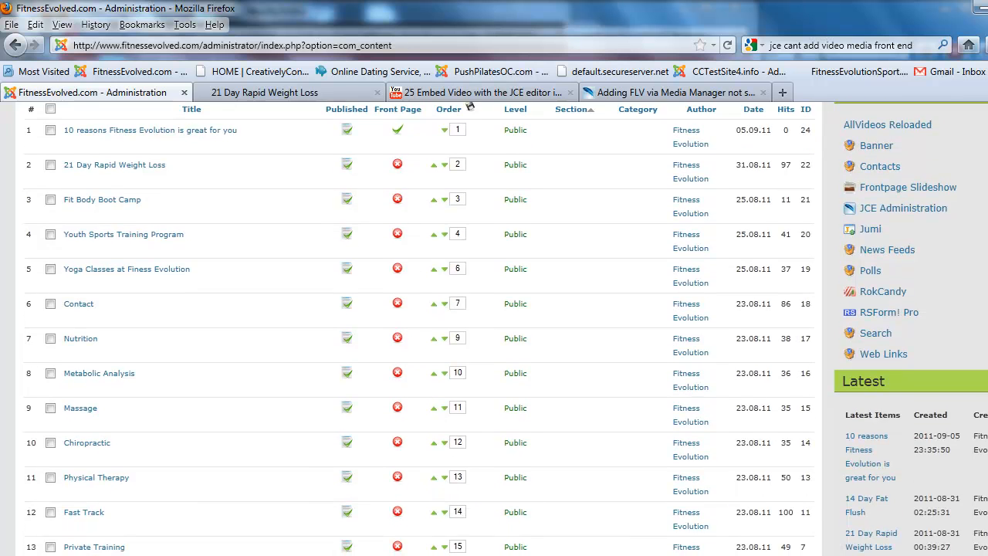
scroll(470, 106, "down", 3)
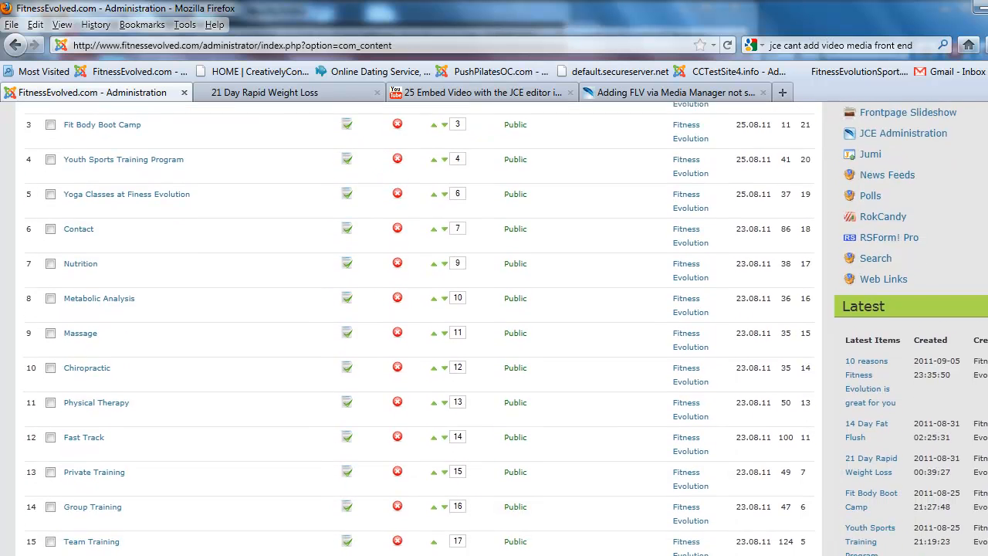
scroll(417, 329, "down", 3)
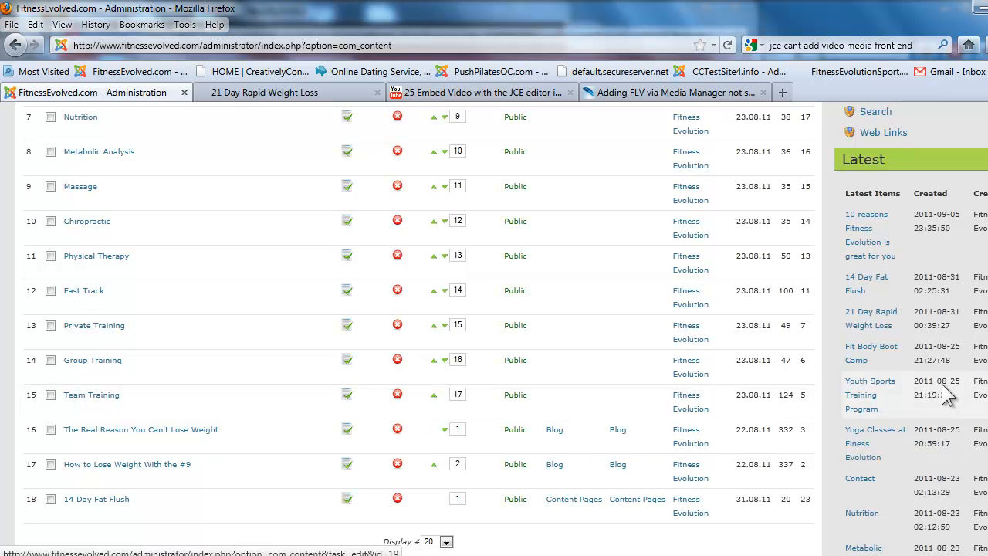
scroll(494, 328, "up", 5)
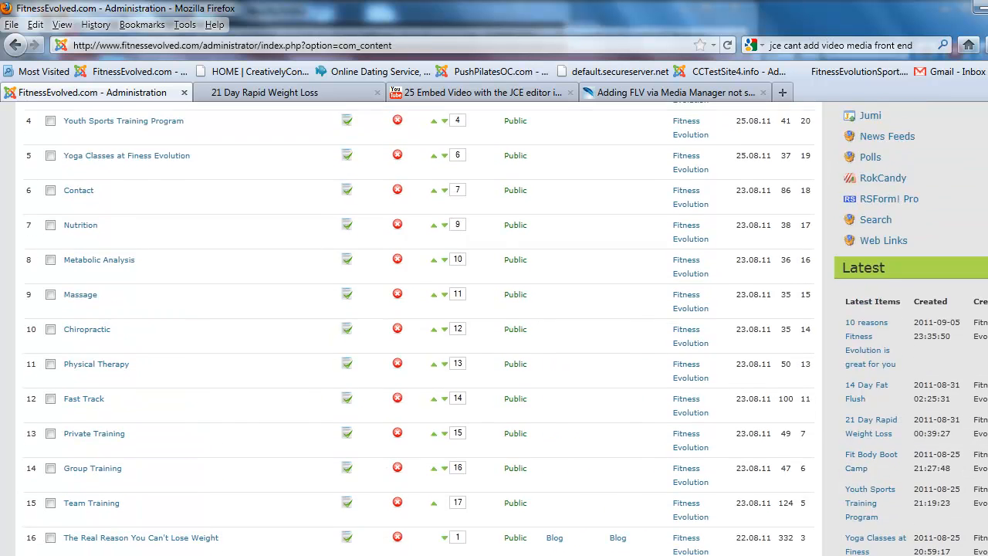
scroll(469, 160, "up", 2)
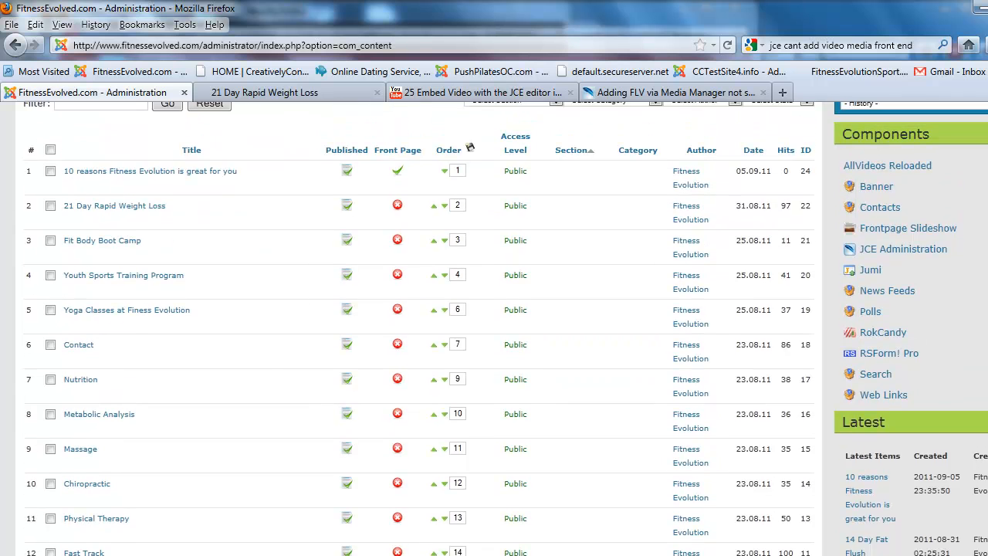
scroll(494, 329, "up", 2)
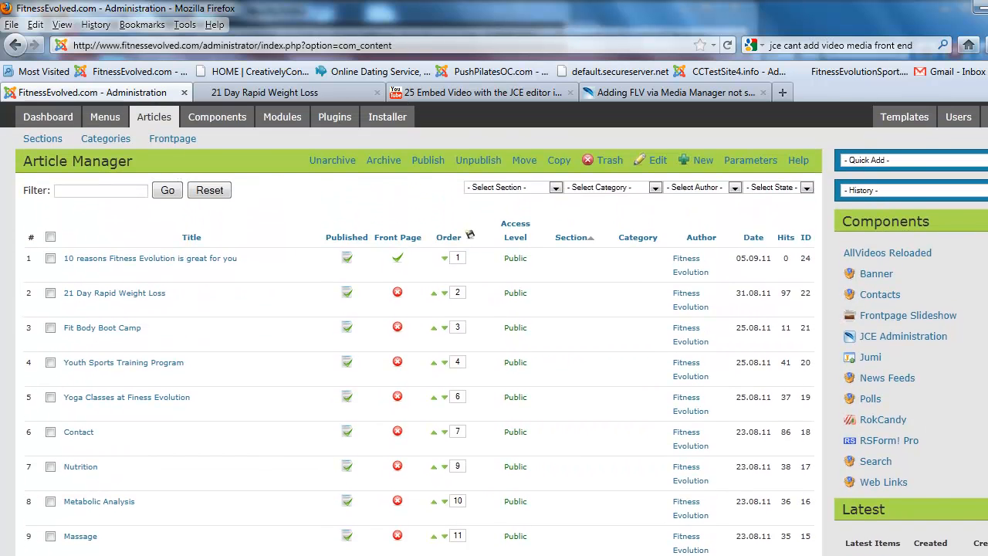
left_click(555, 188)
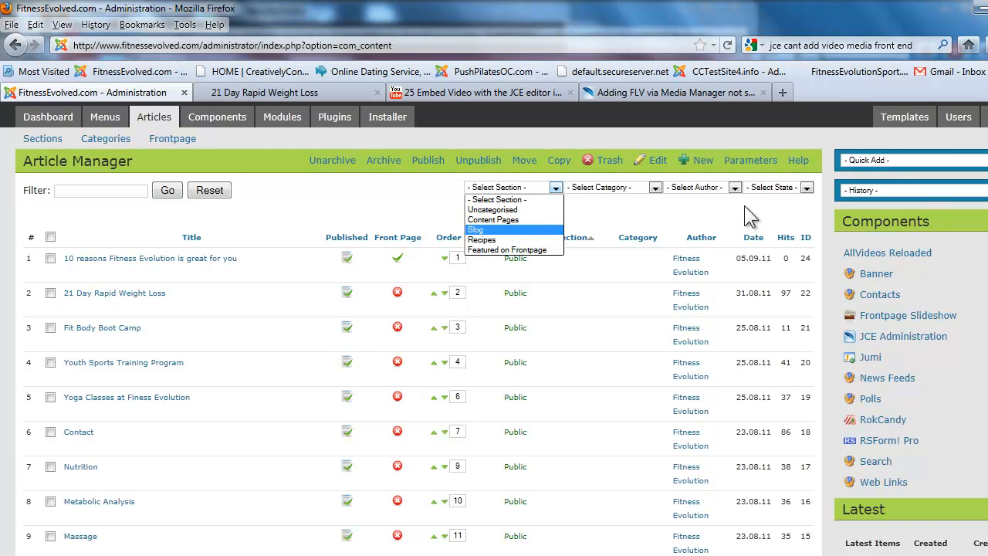
left_click(323, 225)
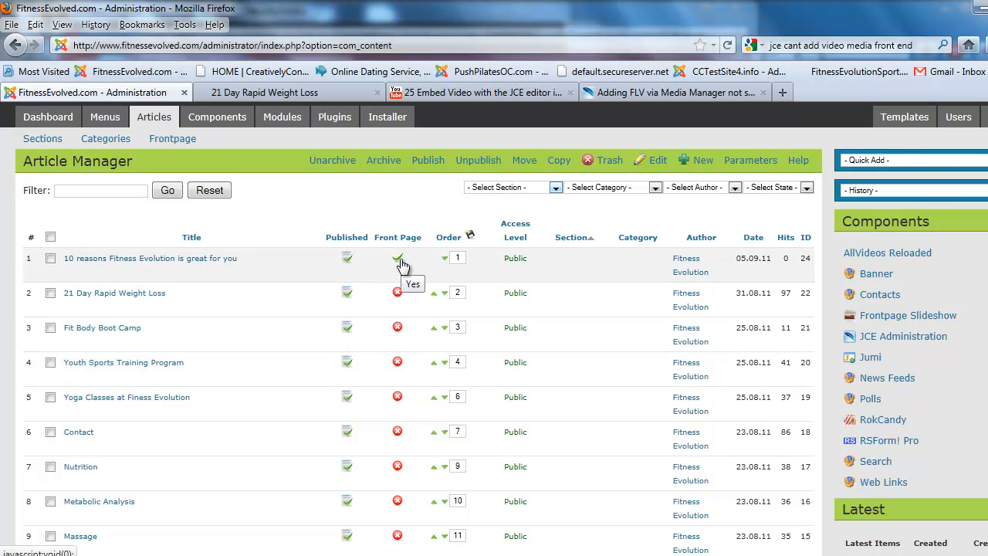
Remove the "10 reasons Fitness Evolution is great for you" article from the front page and restore it, then unpublish and republish it.
left_click(398, 259)
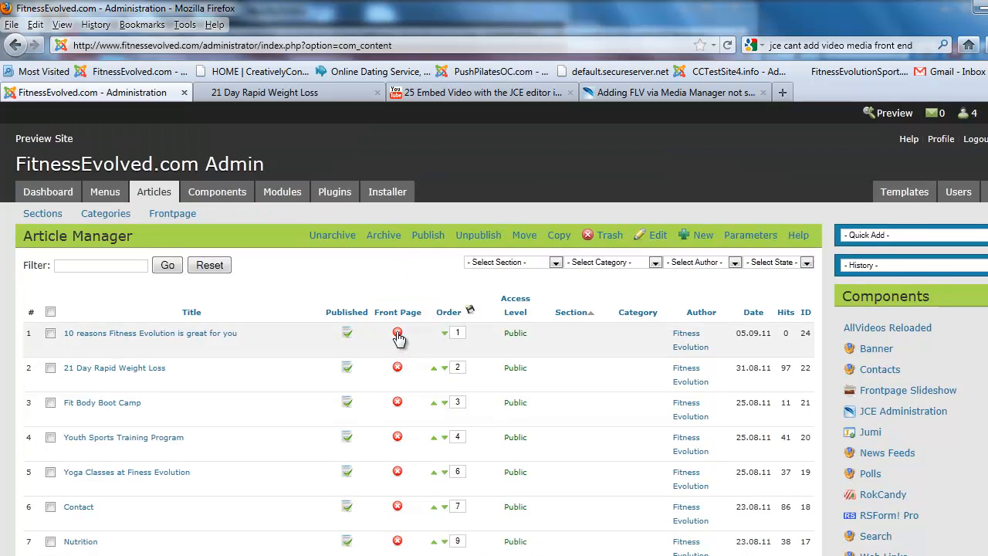
left_click(398, 337)
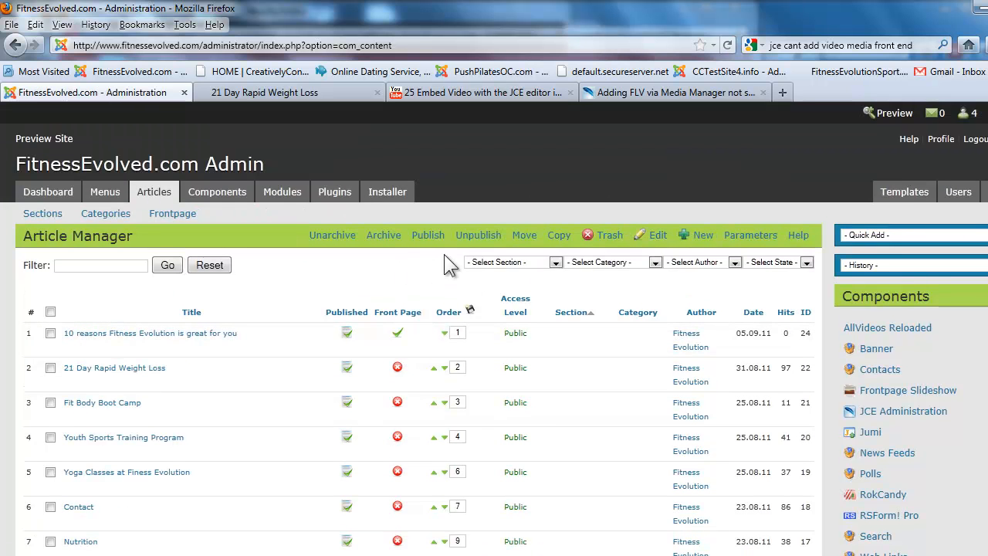
left_click(348, 337)
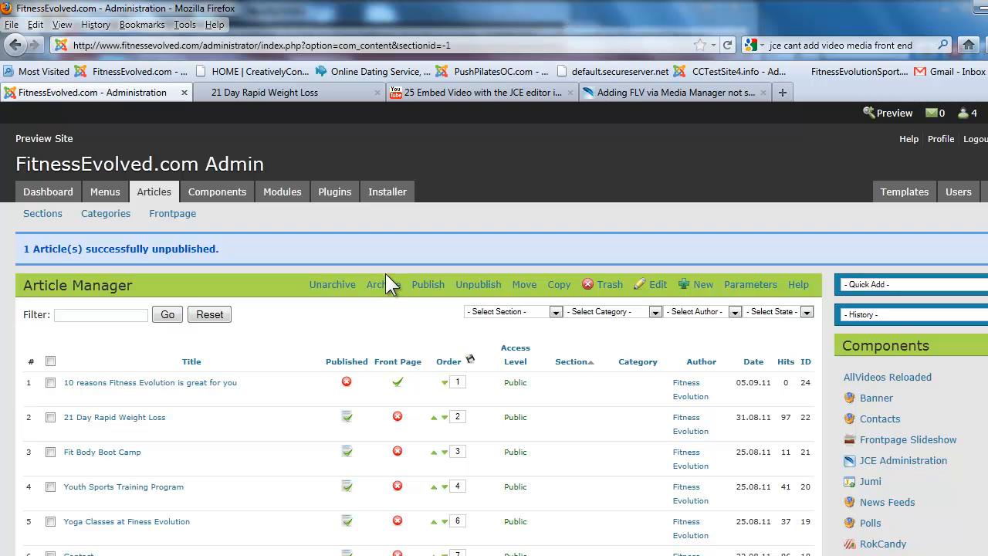
left_click(348, 383)
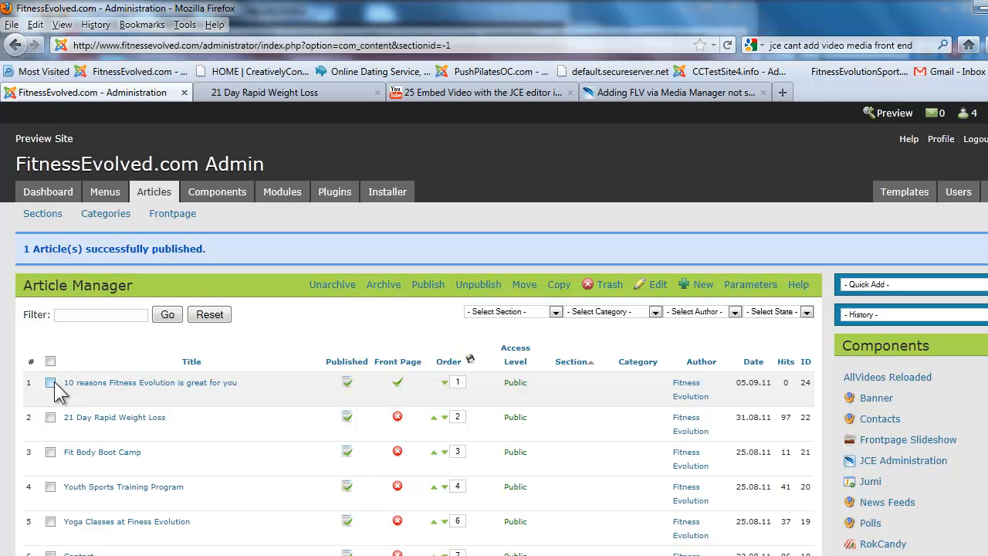
Select and deselect the first three articles, and switch the first article's published state off and on again.
left_click(51, 417)
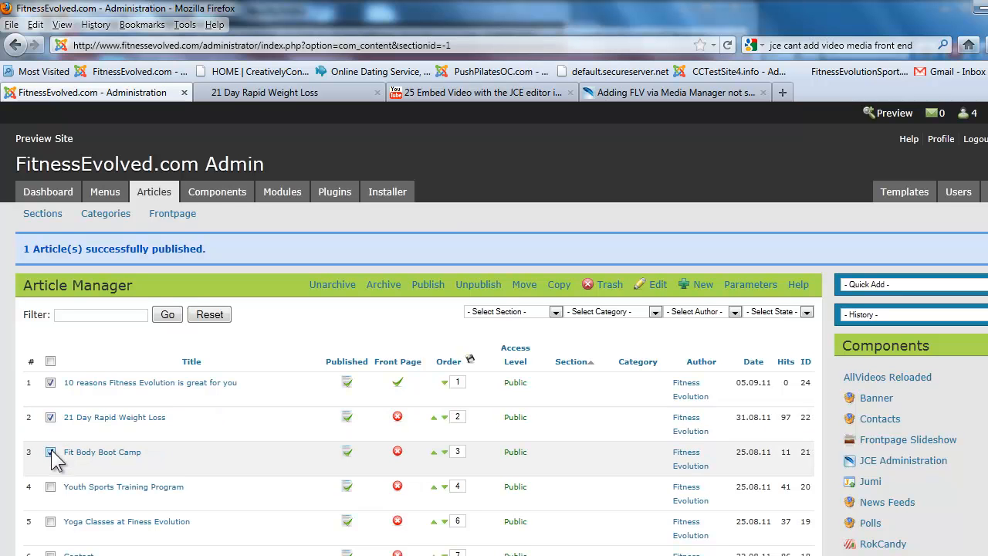
left_click(50, 451)
left_click(50, 416)
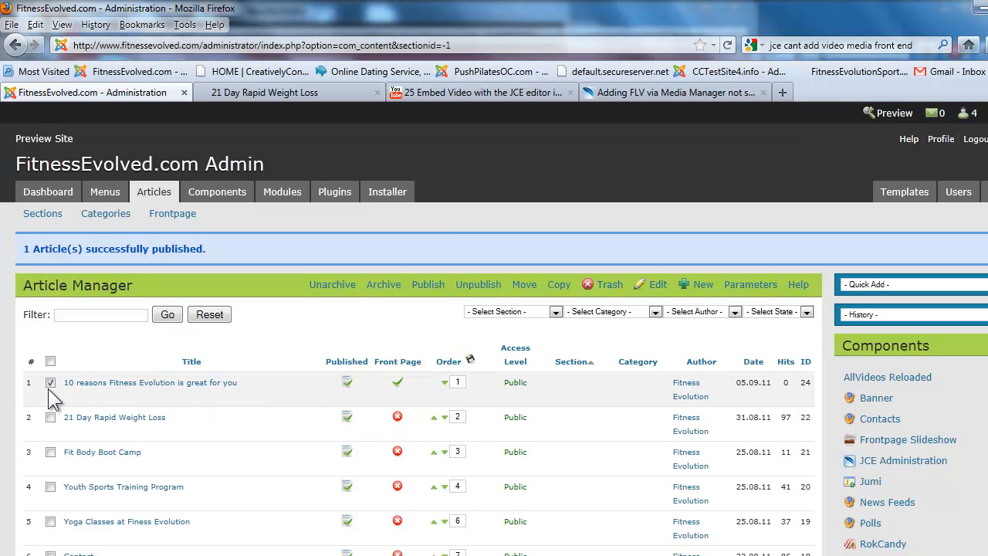
left_click(50, 382)
left_click(50, 384)
left_click(347, 386)
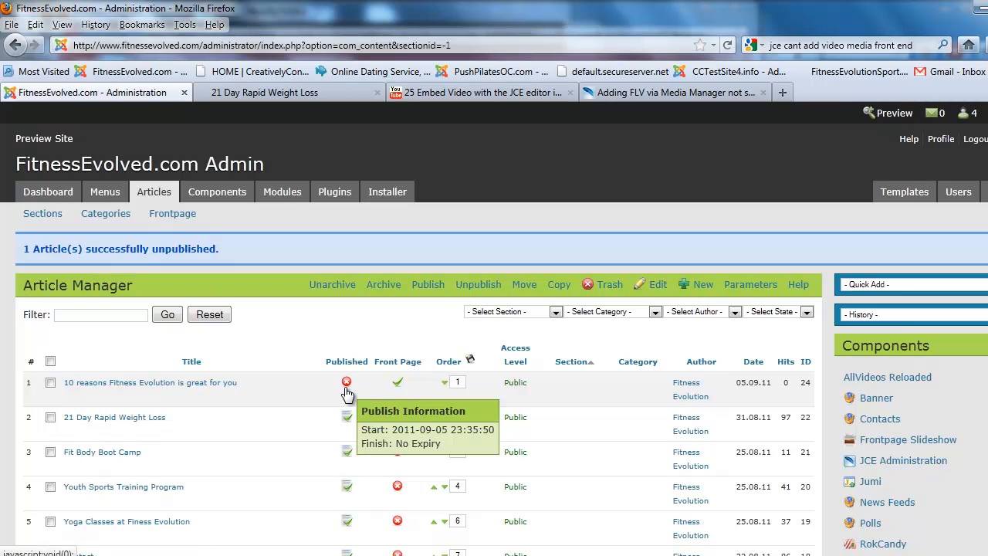
left_click(346, 384)
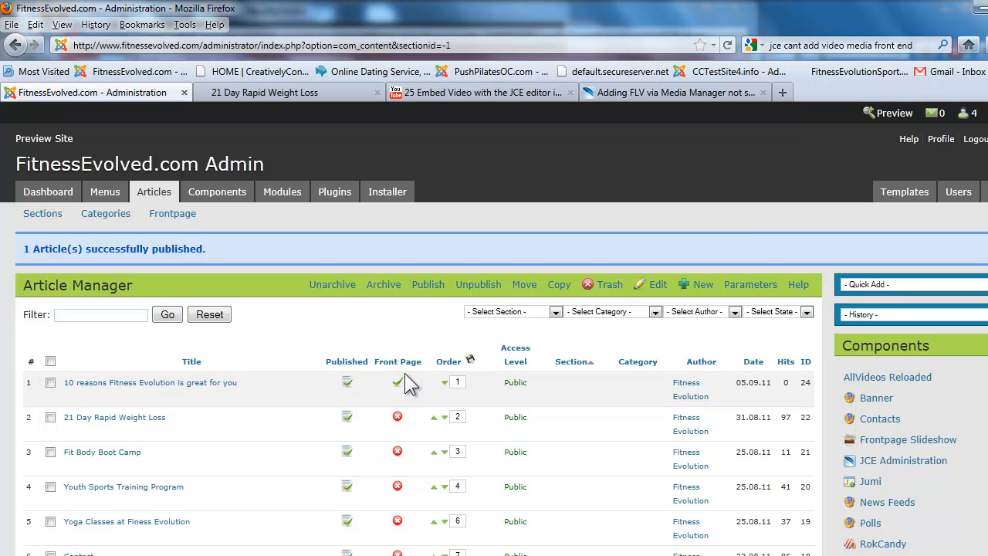
Open the article "10 reasons Fitness Evolution is great for you" for editing and review its settings and content editor.
left_click(170, 383)
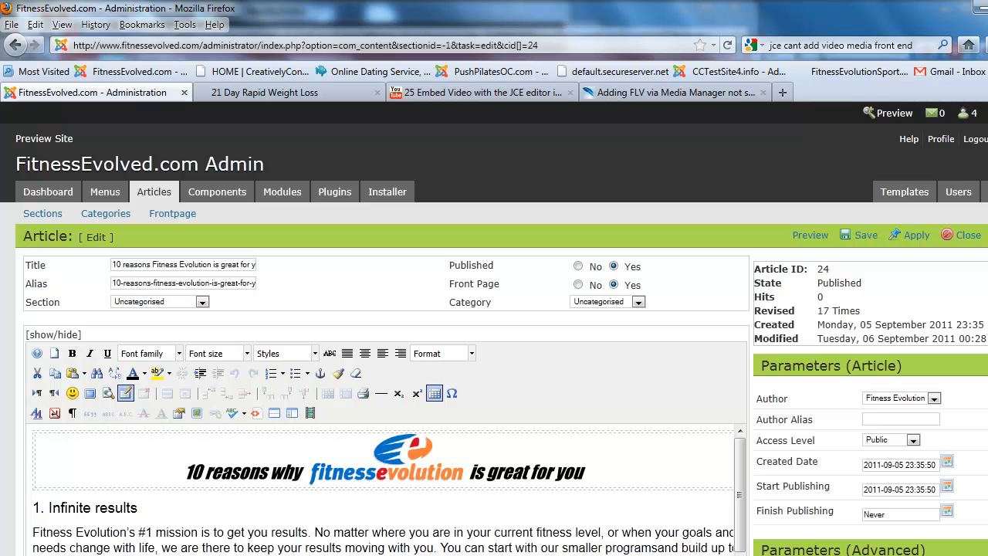
scroll(494, 328, "down", 1)
scroll(494, 328, "down", 3)
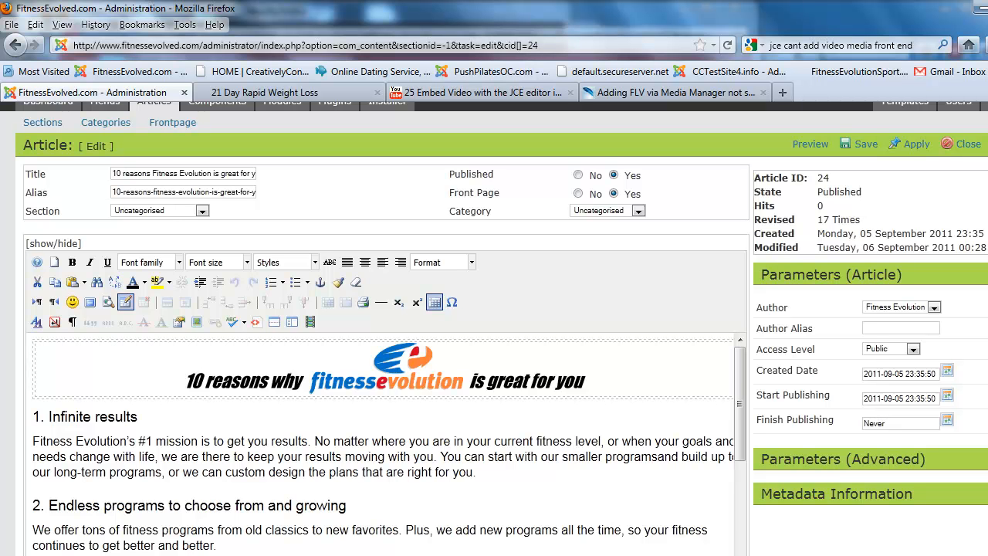
scroll(494, 328, "up", 1)
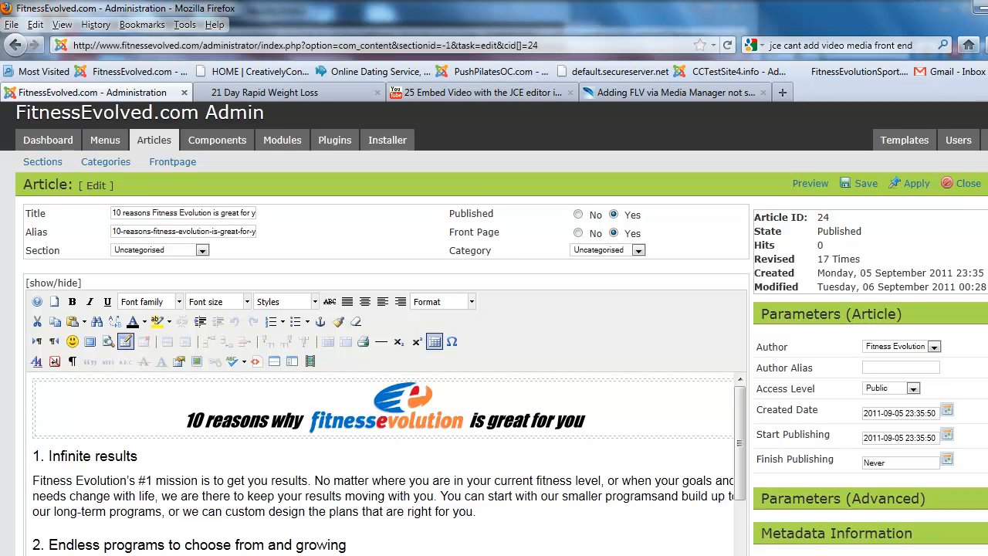
scroll(494, 326, "down", 1)
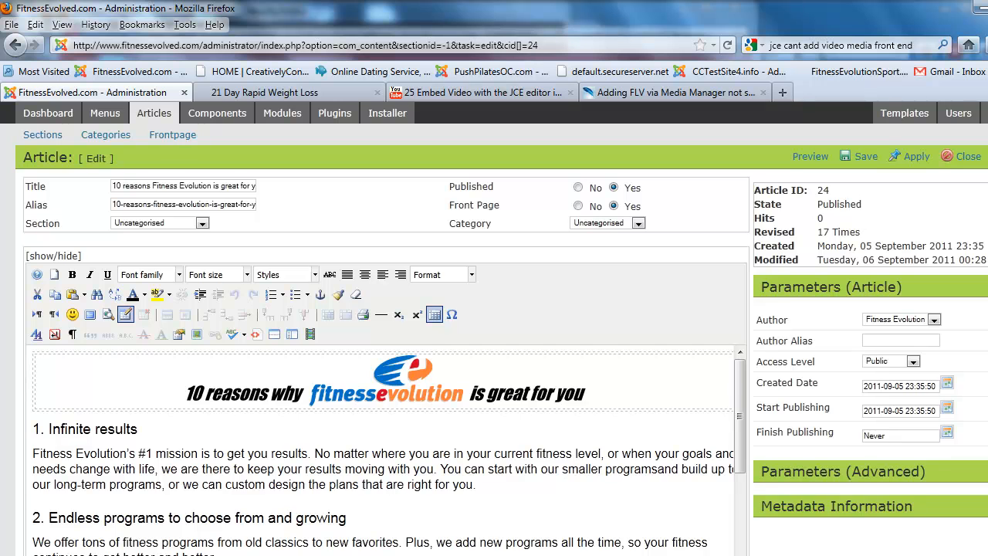
scroll(494, 332, "down", 1)
scroll(494, 331, "up", 1)
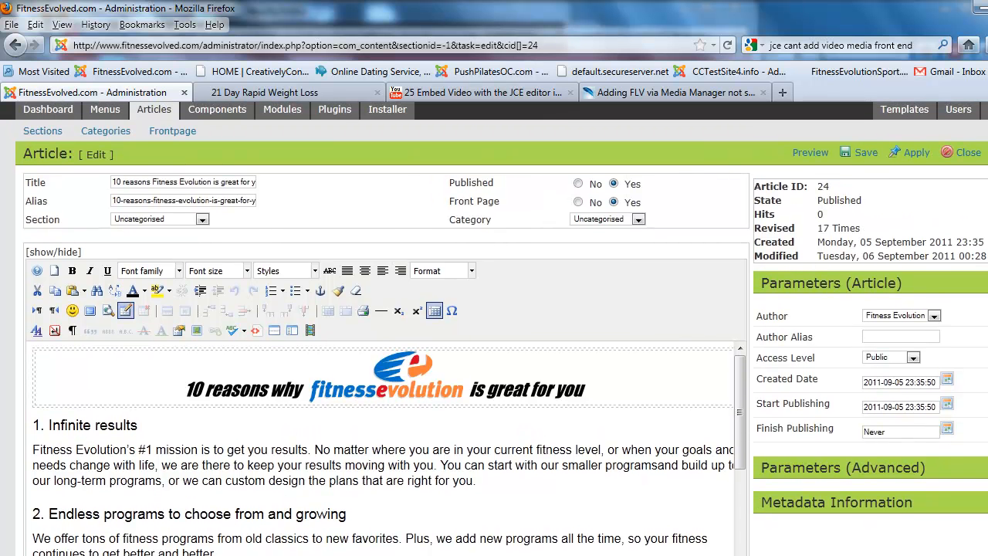
Switch to the YouTube video "25 Embed Video with the JCE editor in Joomla" and copy its web address.
left_click(518, 93)
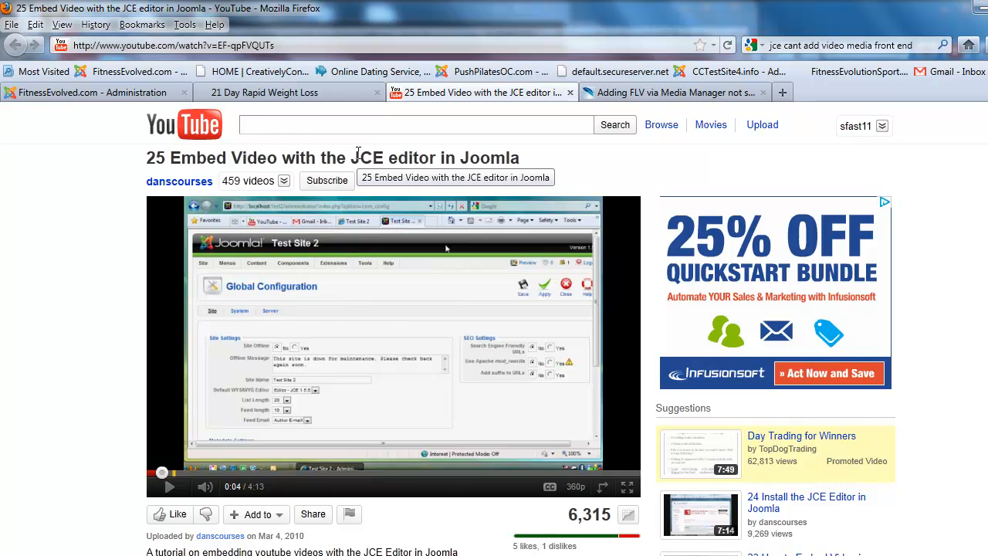
left_click(349, 50)
right_click(348, 51)
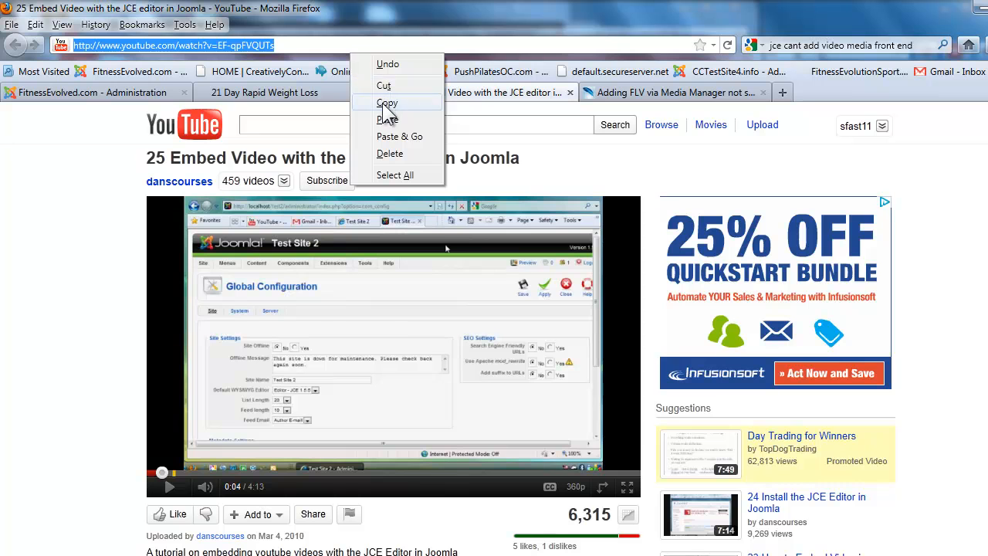
left_click(384, 104)
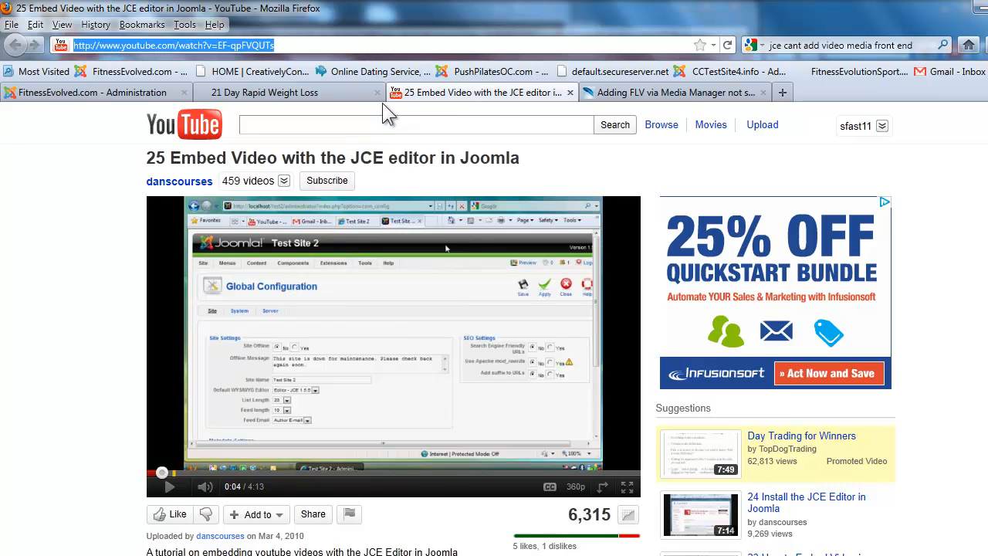
Return to the article in the site administration and add blank lines between the "1. Infinite results" paragraph and heading 2.
left_click(337, 95)
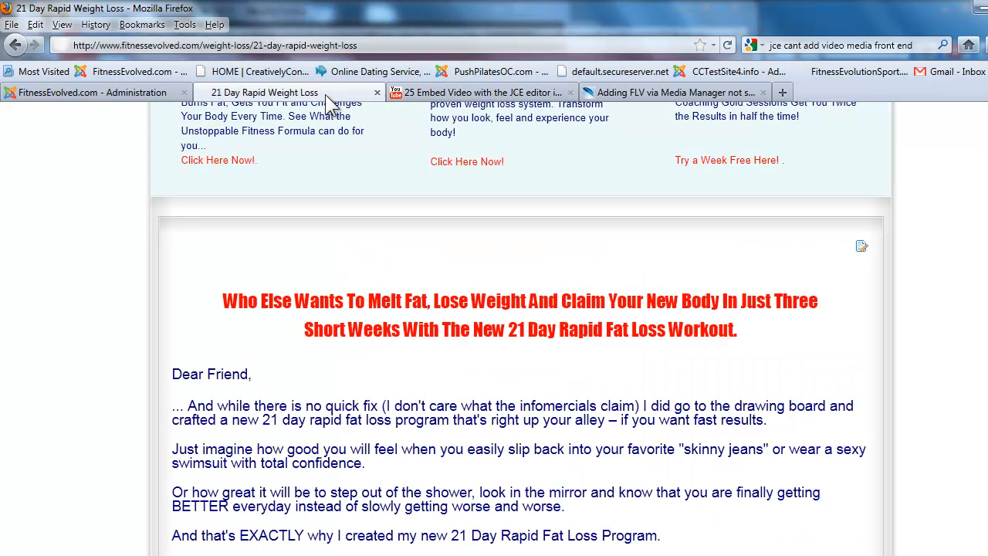
left_click(161, 92)
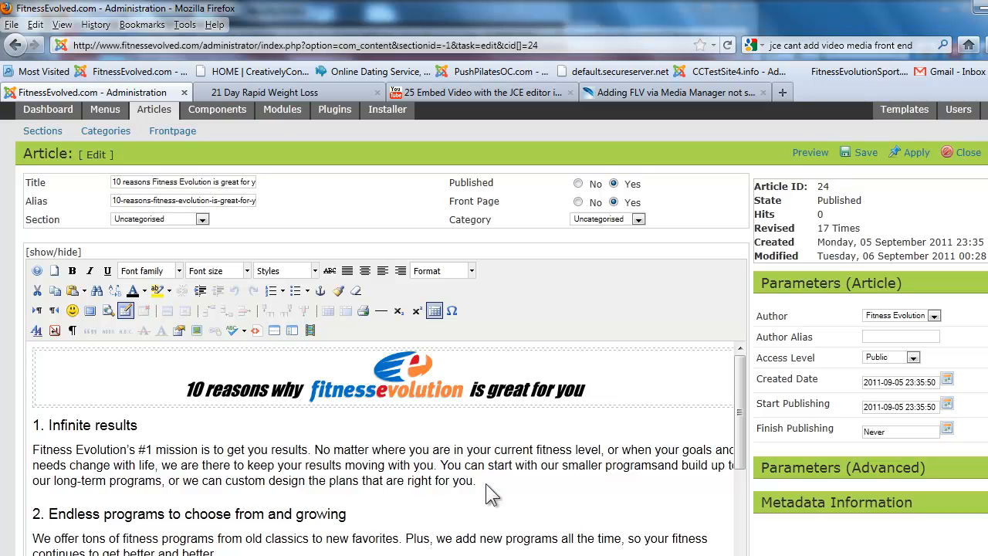
left_click(50, 494)
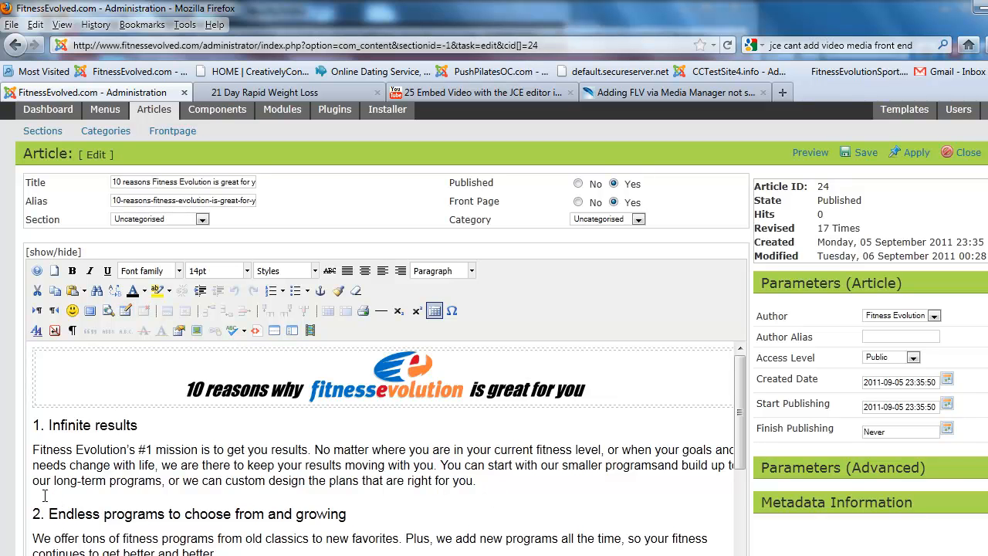
triple_click(92, 494)
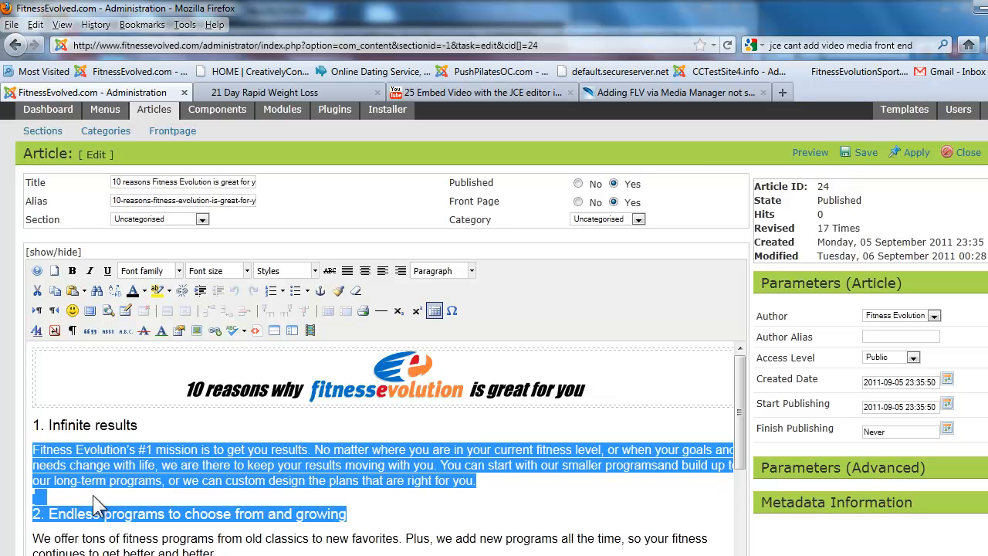
left_click(92, 495)
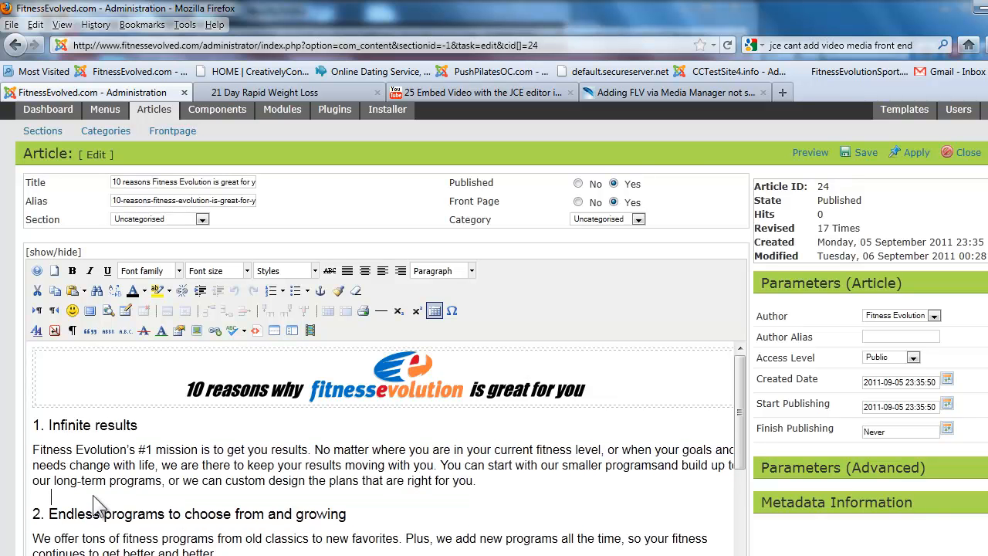
key("Return")
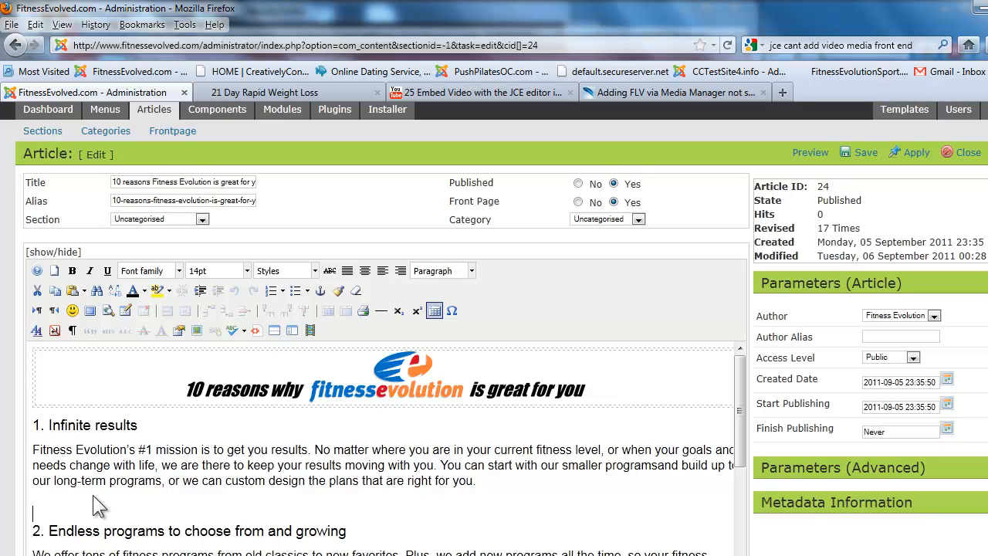
key("Up")
key("Return")
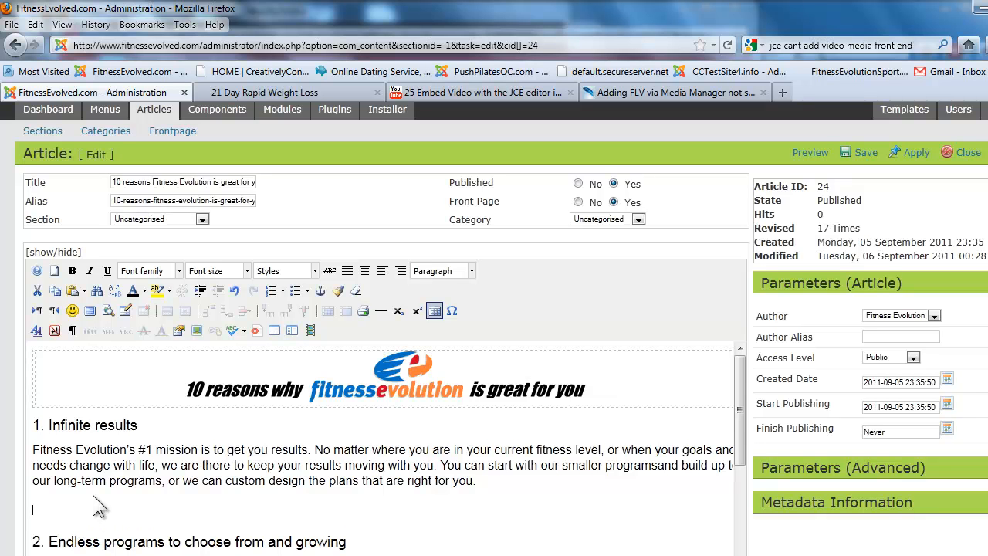
left_click(309, 331)
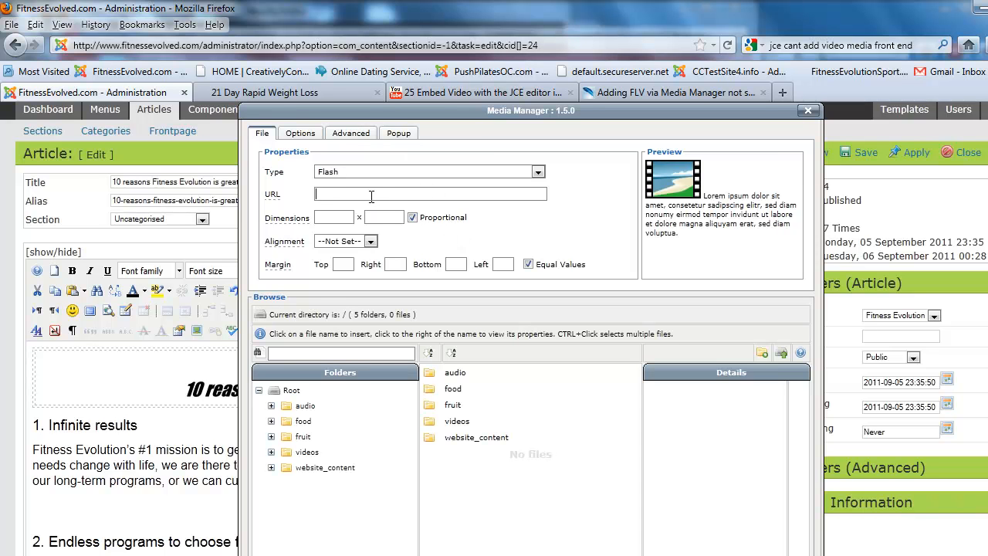
key("ctrl+v")
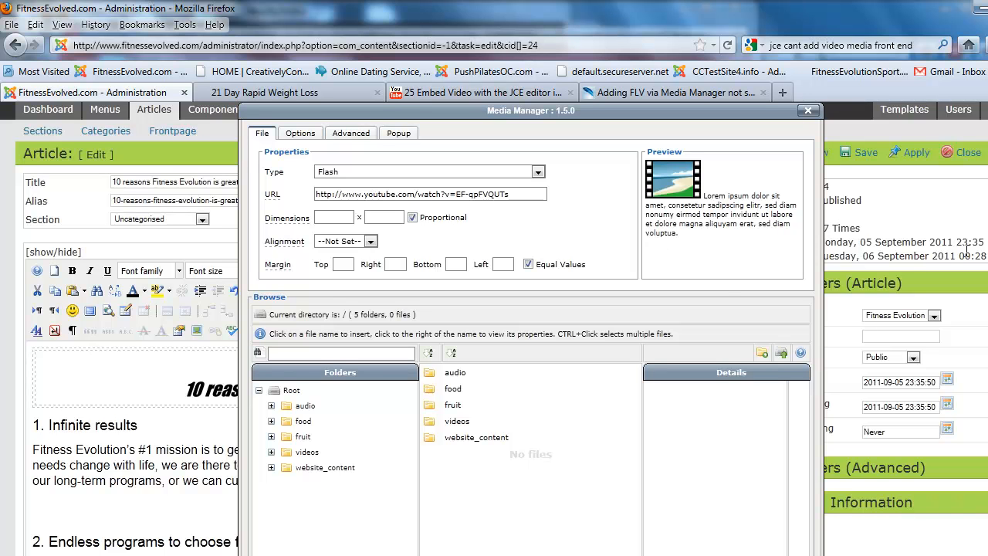
scroll(697, 484, "down", 2)
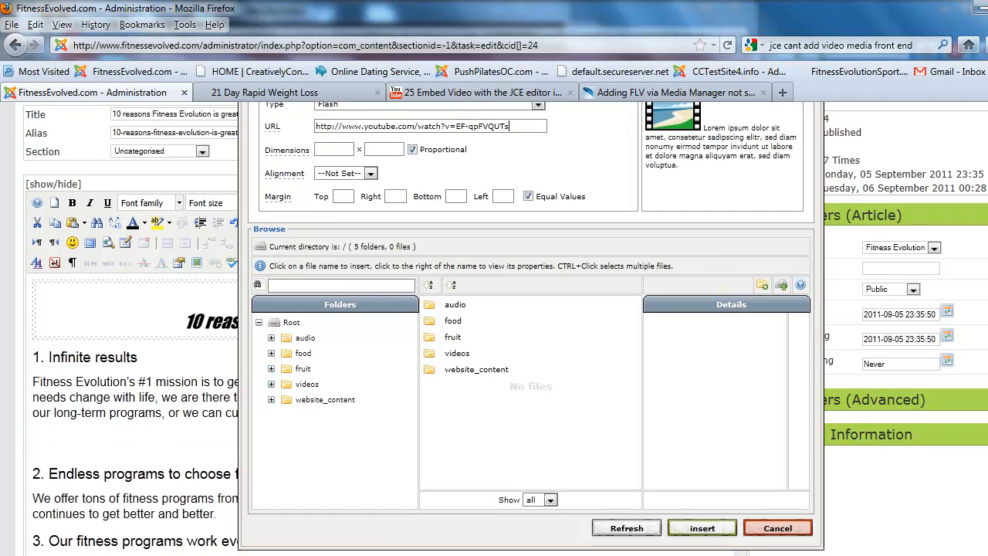
left_click(700, 526)
Centre the embedded video in the article and apply the changes, keeping the article open.
left_click_drag(738, 312, 738, 341)
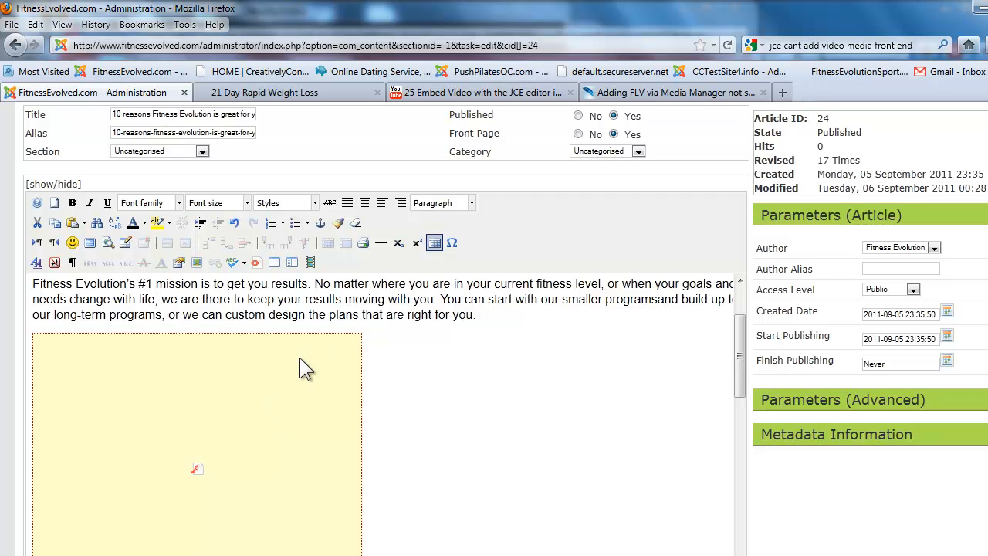
left_click(282, 372)
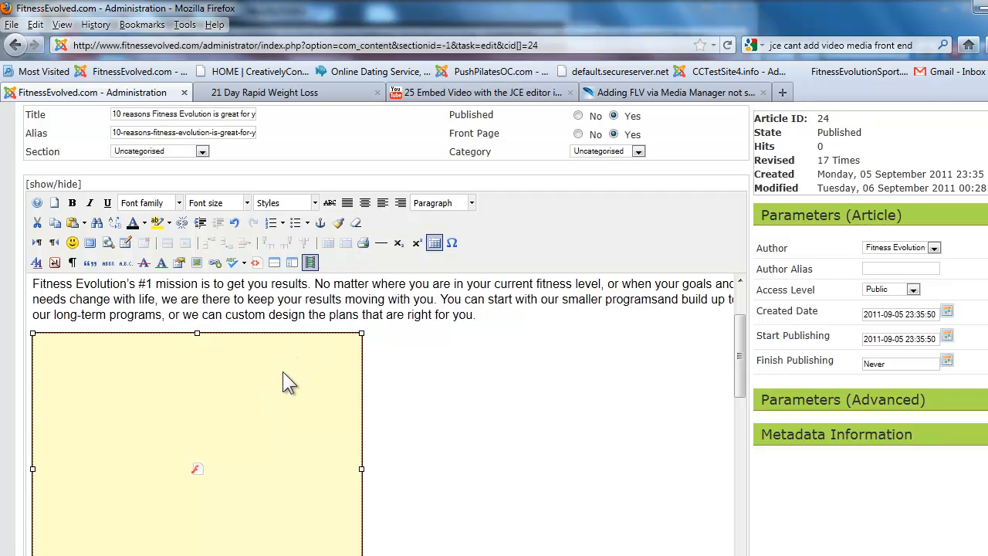
left_click(398, 361)
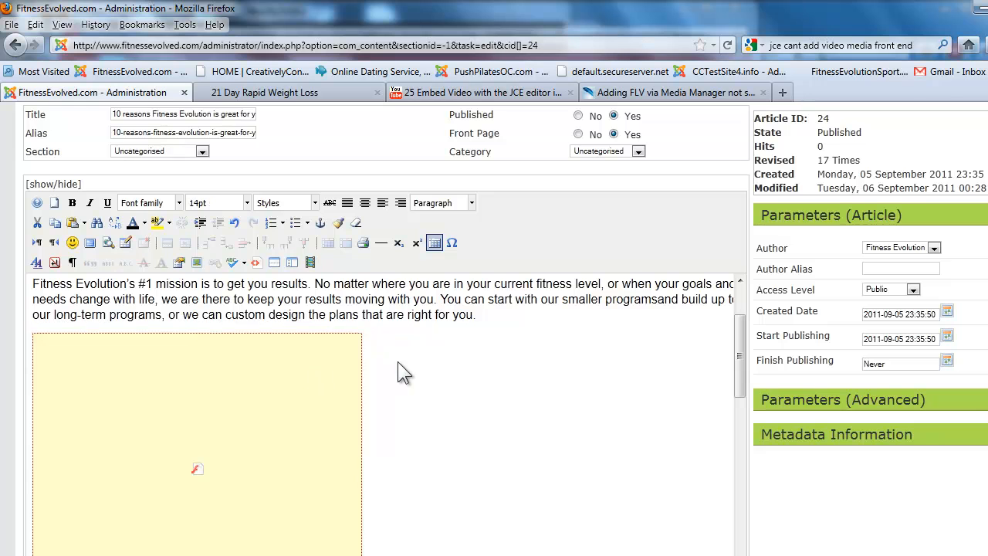
left_click(306, 378)
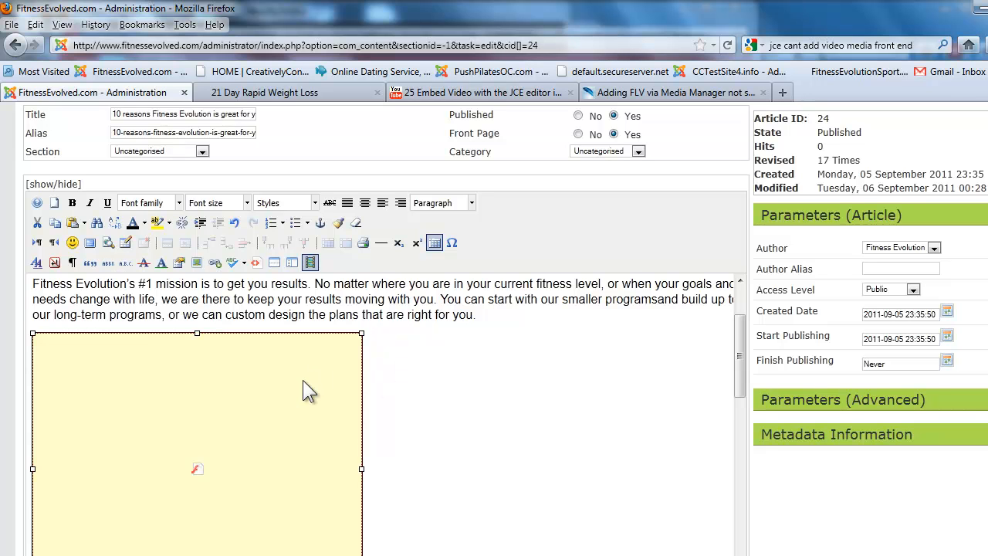
left_click(365, 202)
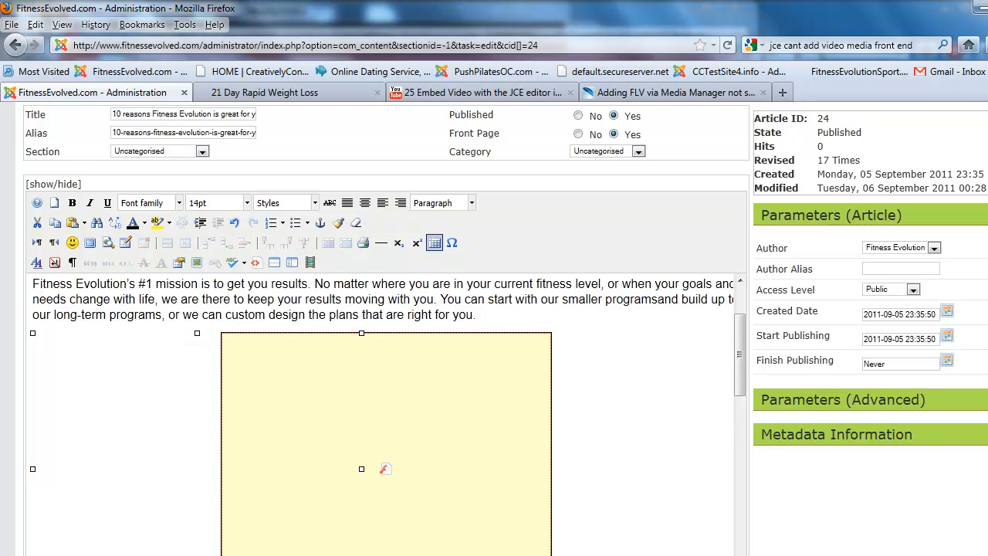
scroll(494, 332, "up", 3)
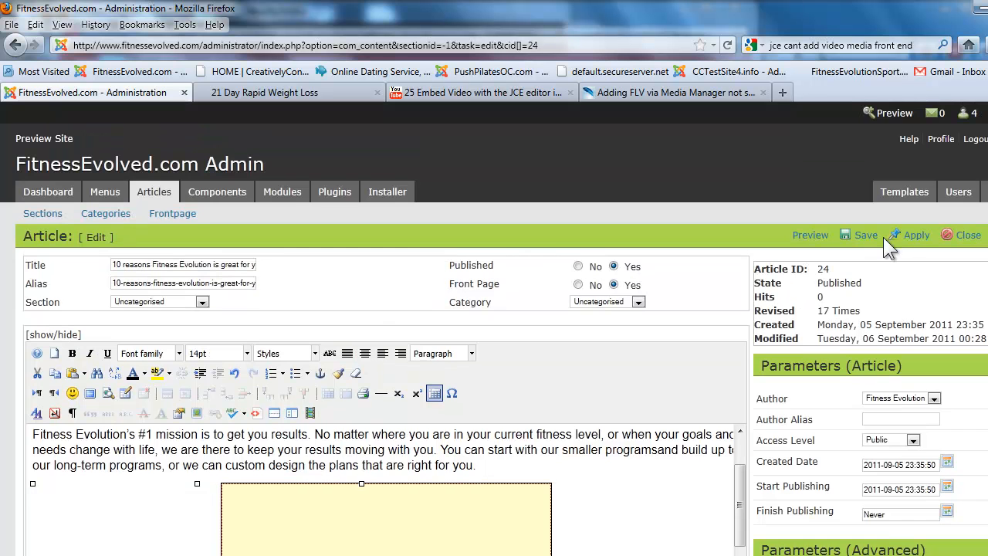
left_click(911, 242)
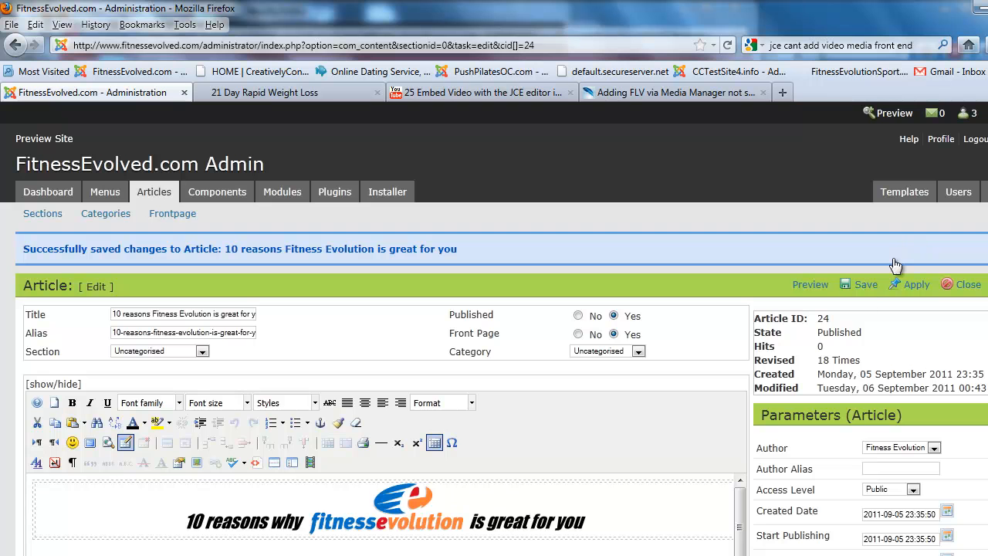
Reload the public site, go to its home page and examine the embedded video in the "10 reasons" article.
scroll(494, 328, "down", 3)
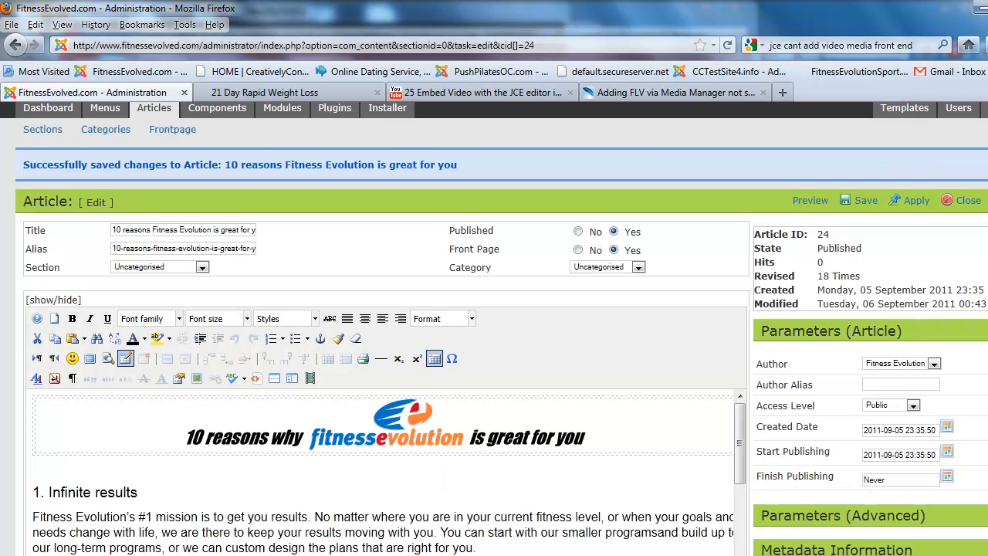
scroll(494, 328, "up", 3)
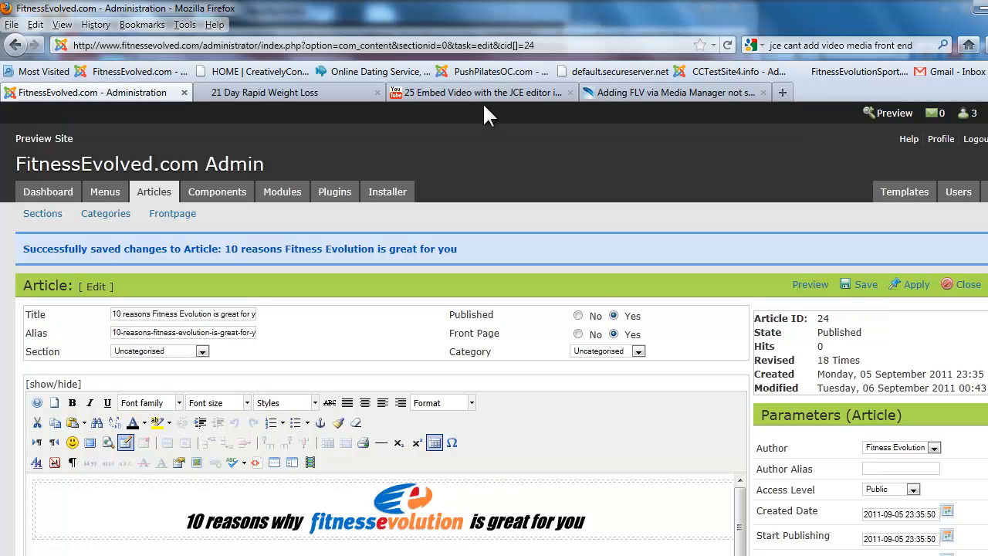
left_click(347, 91)
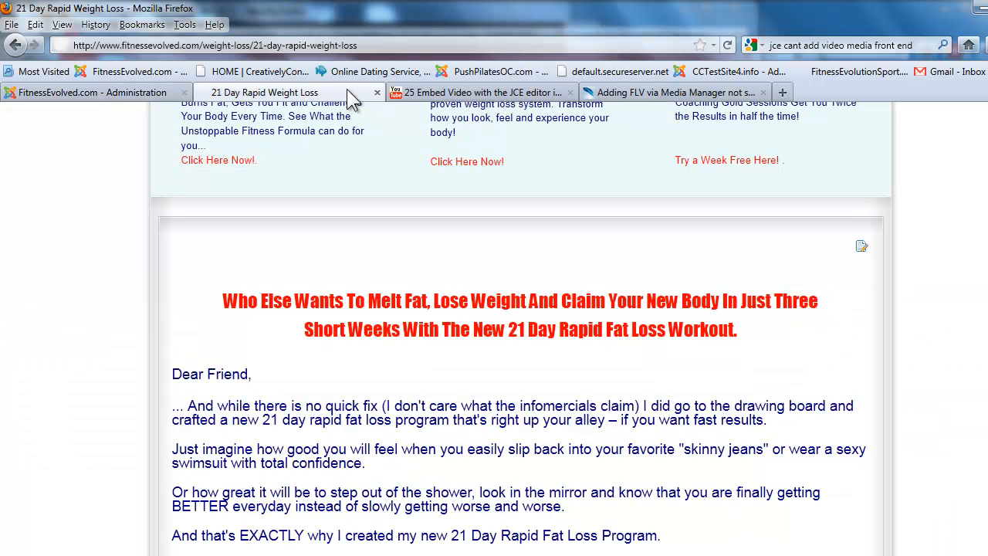
left_click(727, 45)
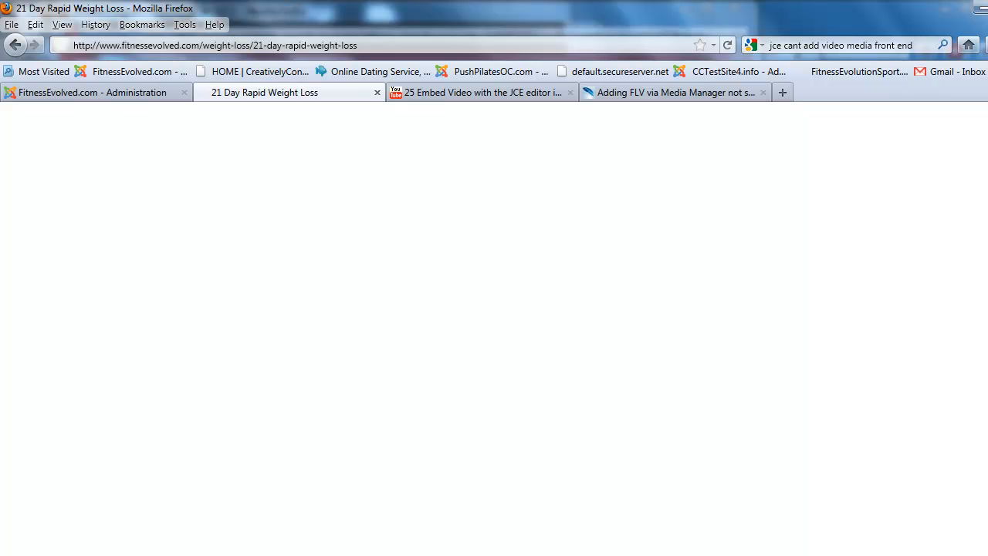
left_click(728, 43)
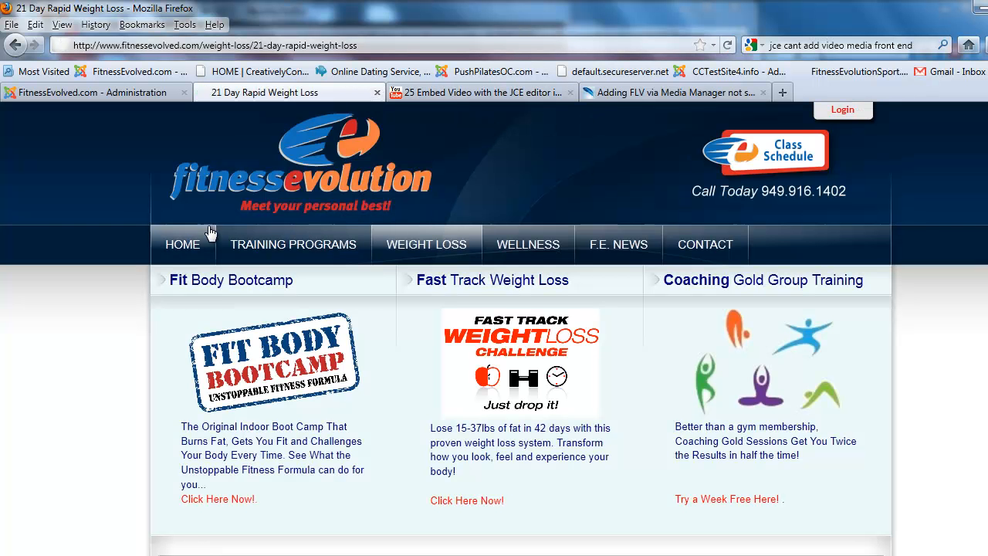
left_click(183, 246)
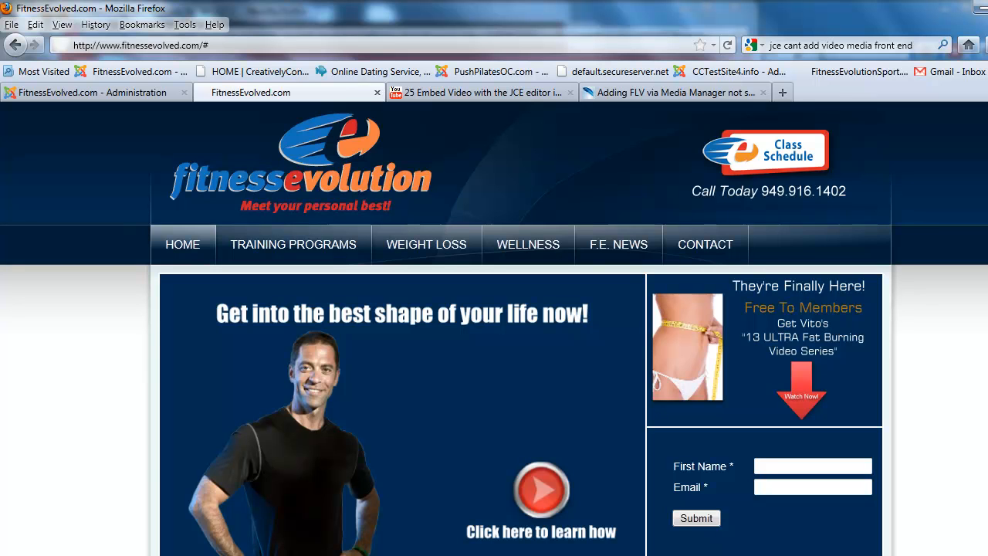
scroll(494, 329, "down", 7)
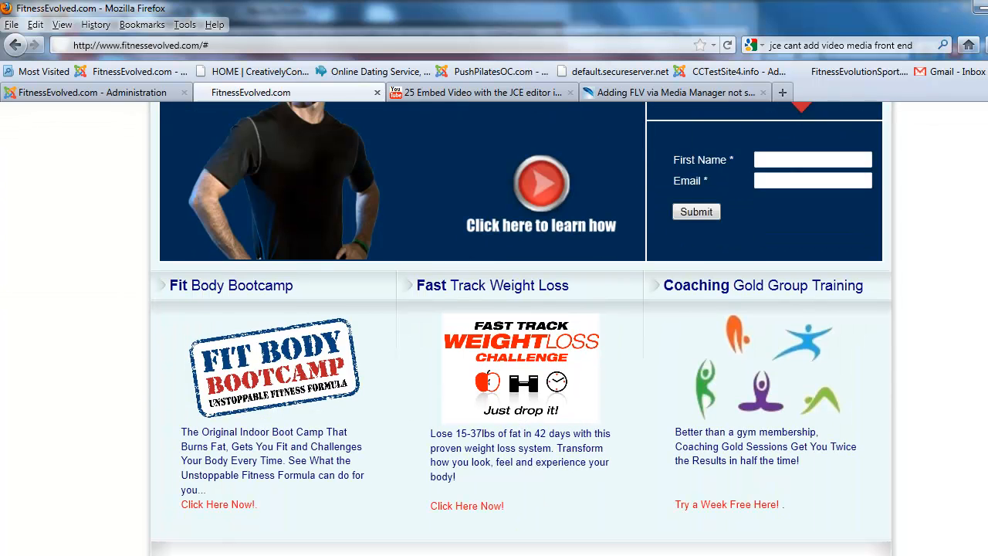
scroll(521, 328, "down", 7)
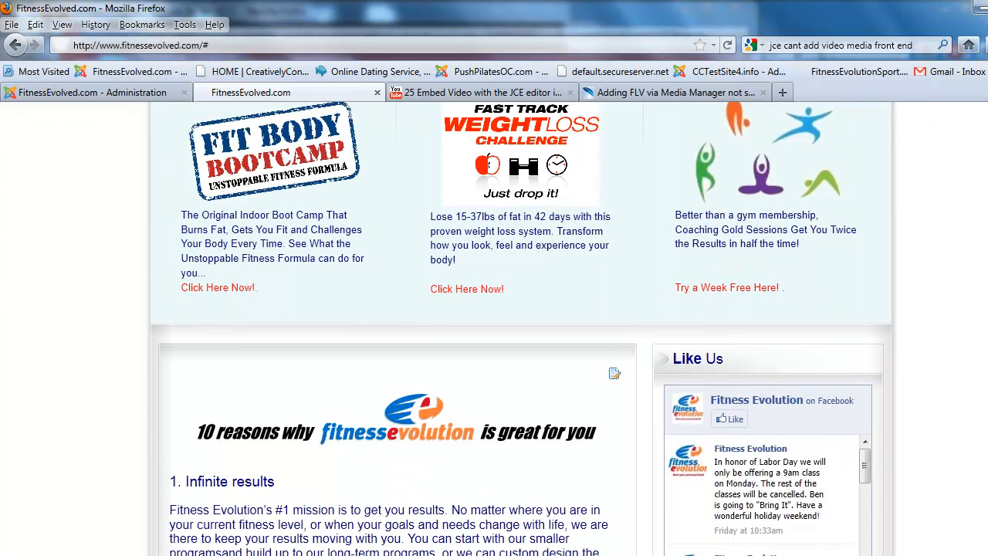
scroll(494, 329, "down", 5)
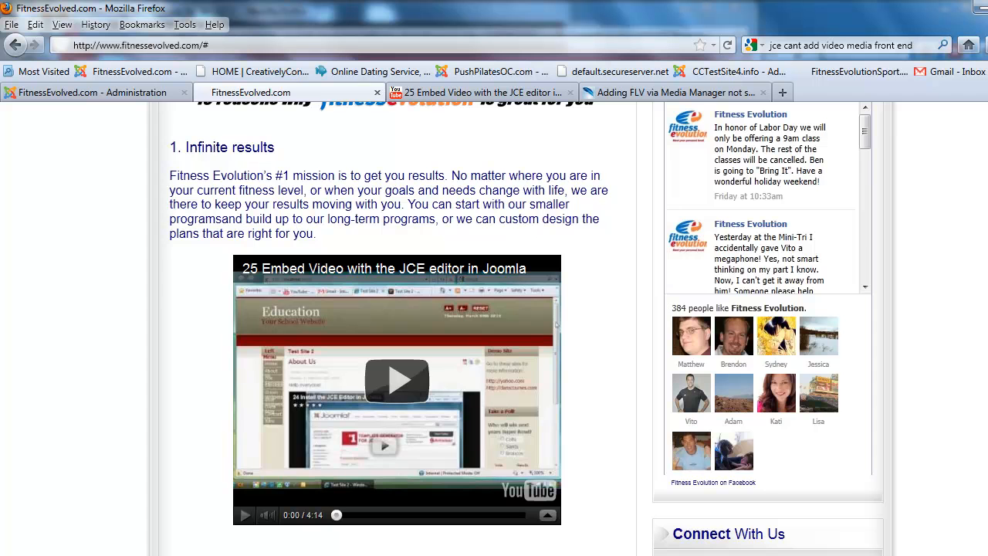
scroll(494, 328, "up", 3)
scroll(521, 328, "up", 5)
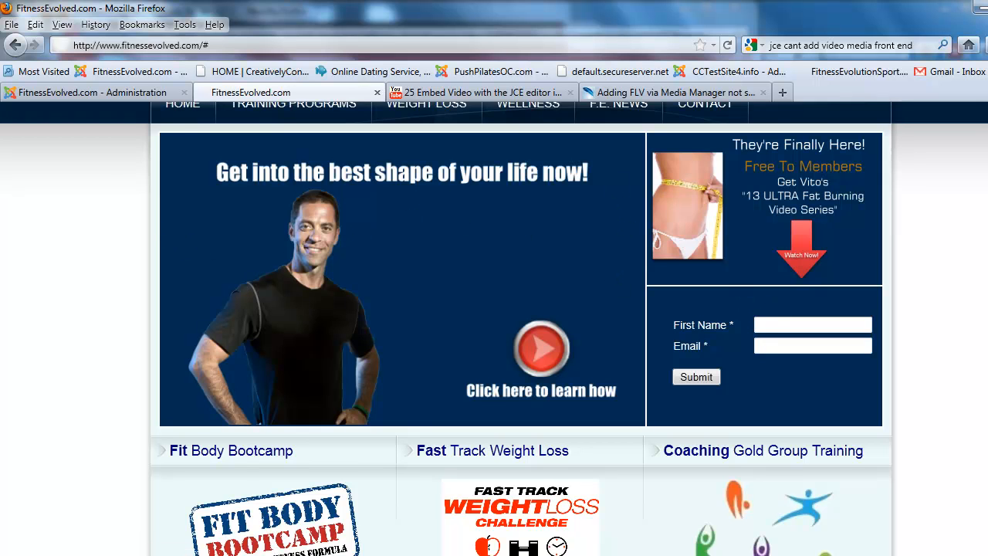
scroll(521, 328, "down", 5)
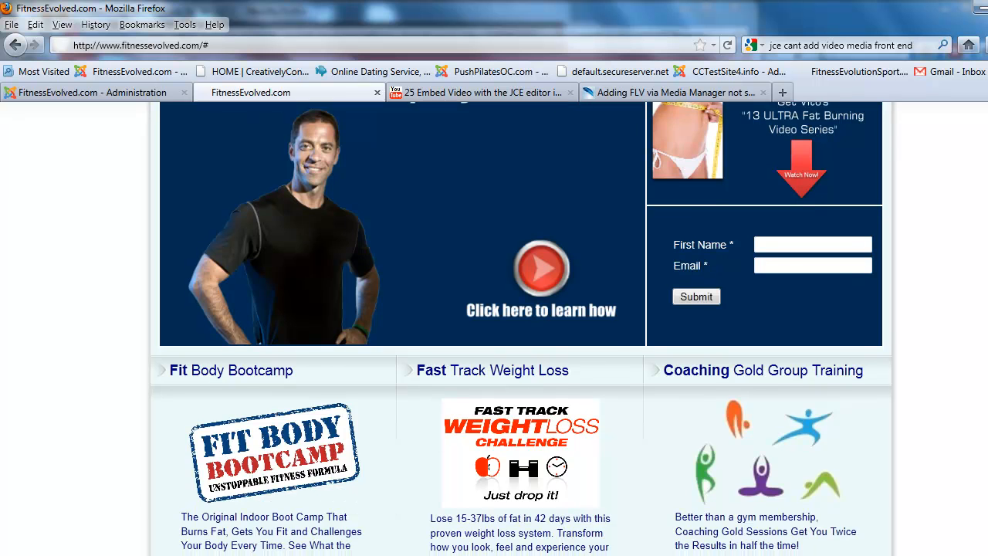
scroll(521, 328, "down", 2)
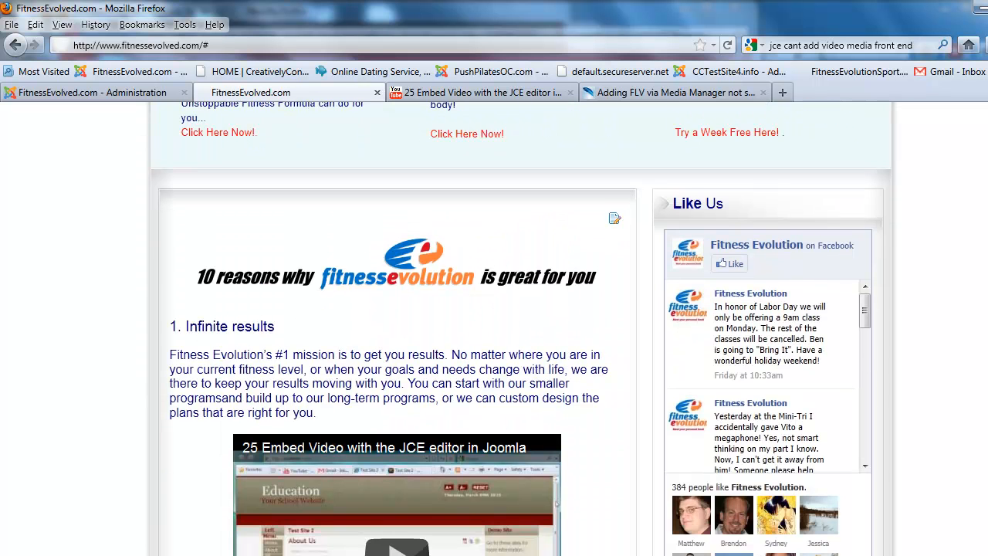
scroll(521, 328, "down", 1)
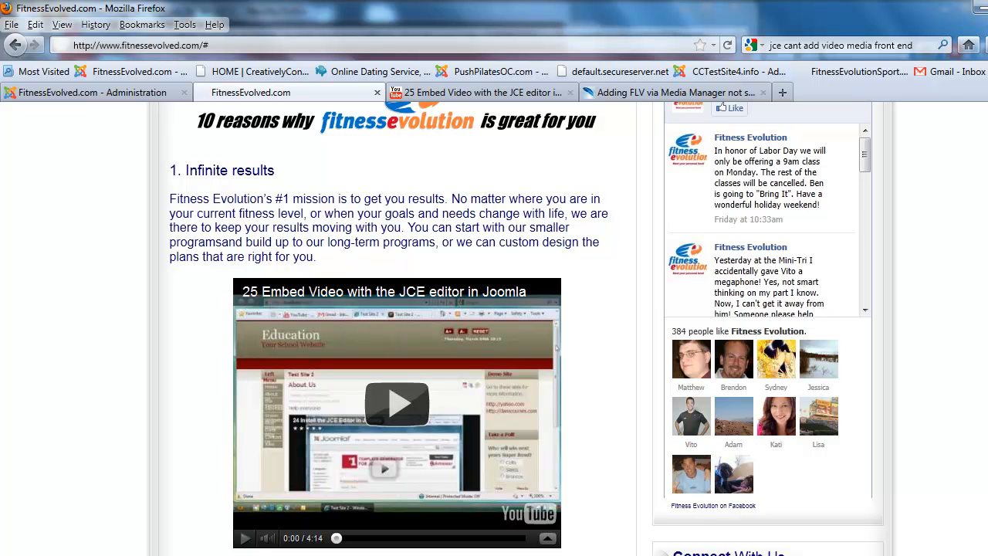
Return to the YouTube page "25 Embed Video with the JCE editor in Joomla" and copy the video's address again.
left_click(474, 92)
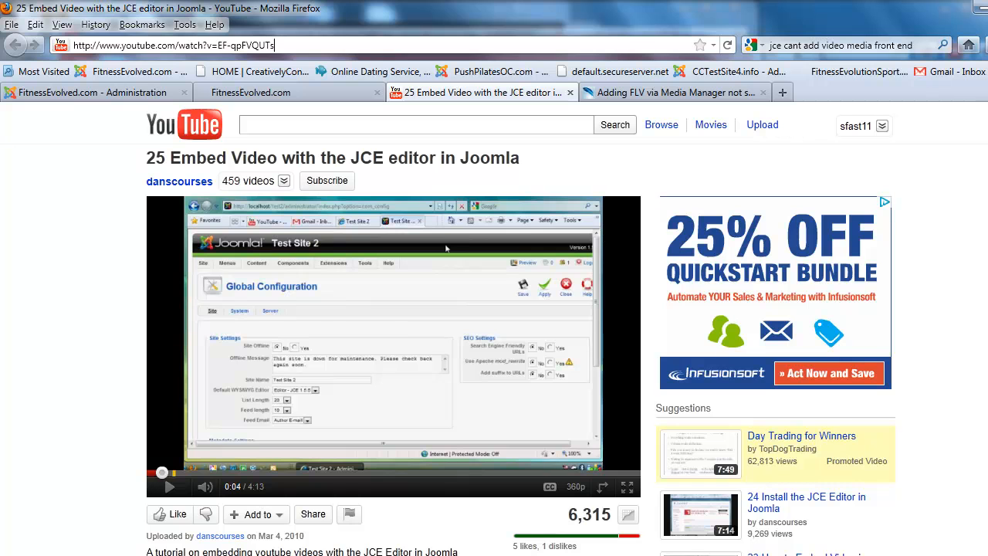
double_click(252, 45)
left_click_drag(230, 45, 72, 46)
key("ctrl+c")
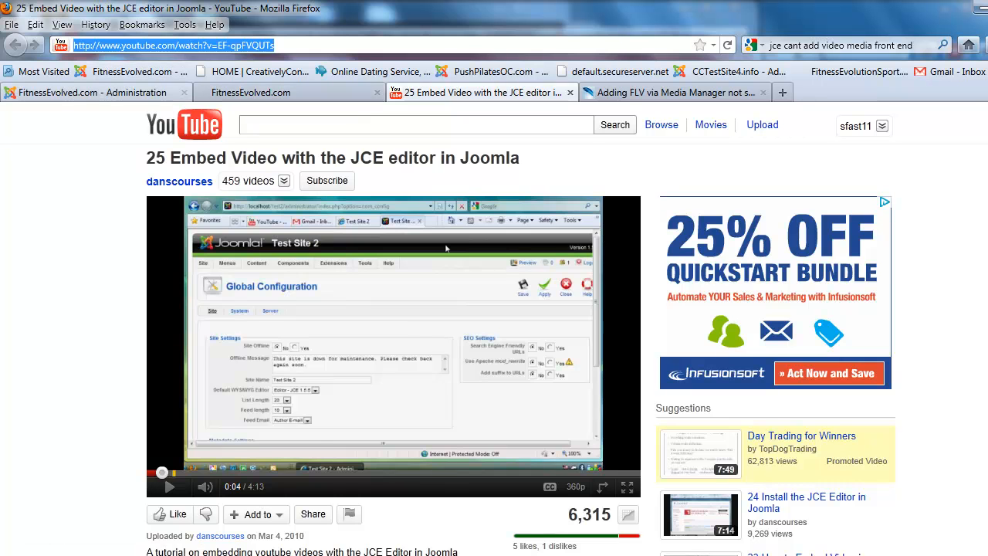
Reopen "10 reasons Fitness Evolution is great for you" from the article list and select its embedded video.
left_click(93, 92)
left_click(154, 192)
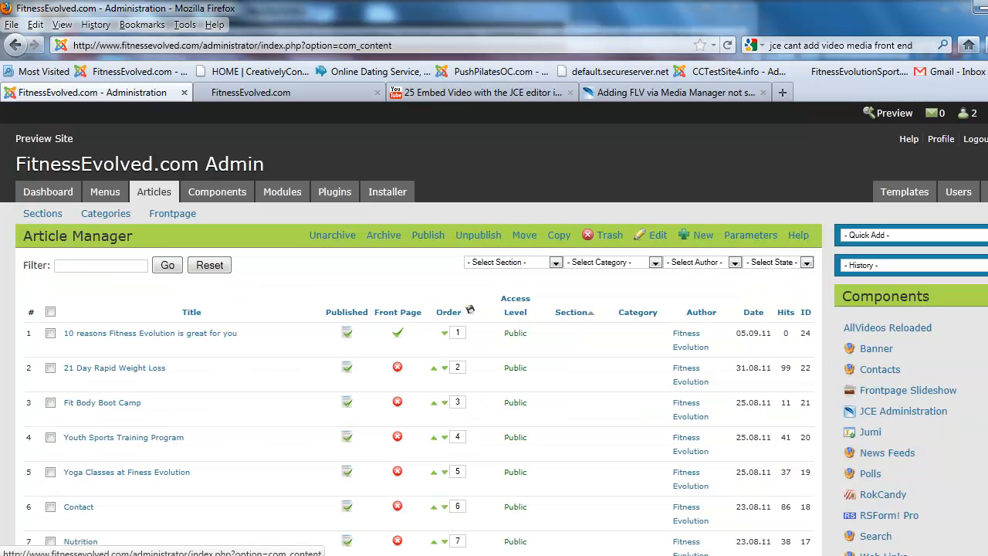
left_click(151, 332)
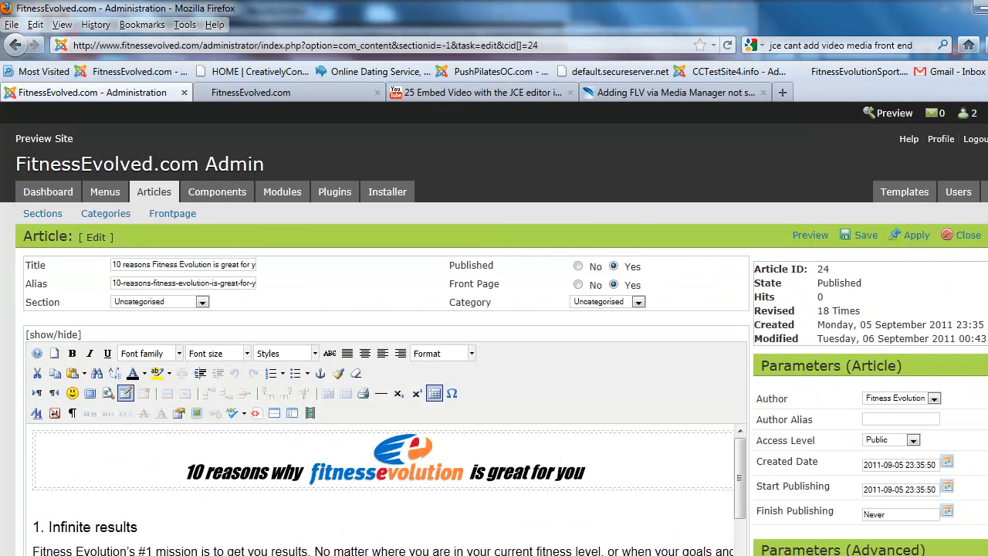
scroll(494, 328, "down", 3)
left_click(385, 509)
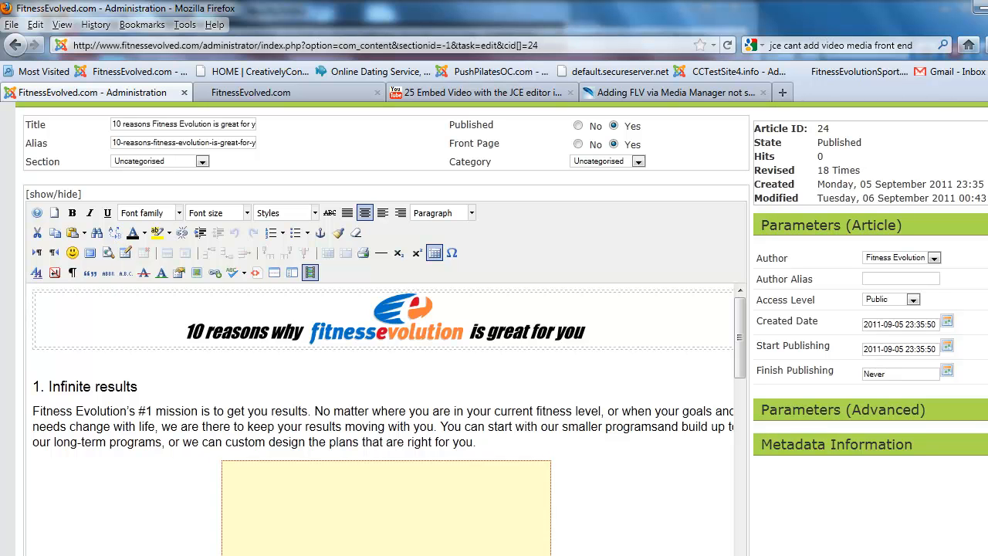
Delete the selected embedded video and the extra blank space under the "1. Infinite results" paragraph.
key("Delete")
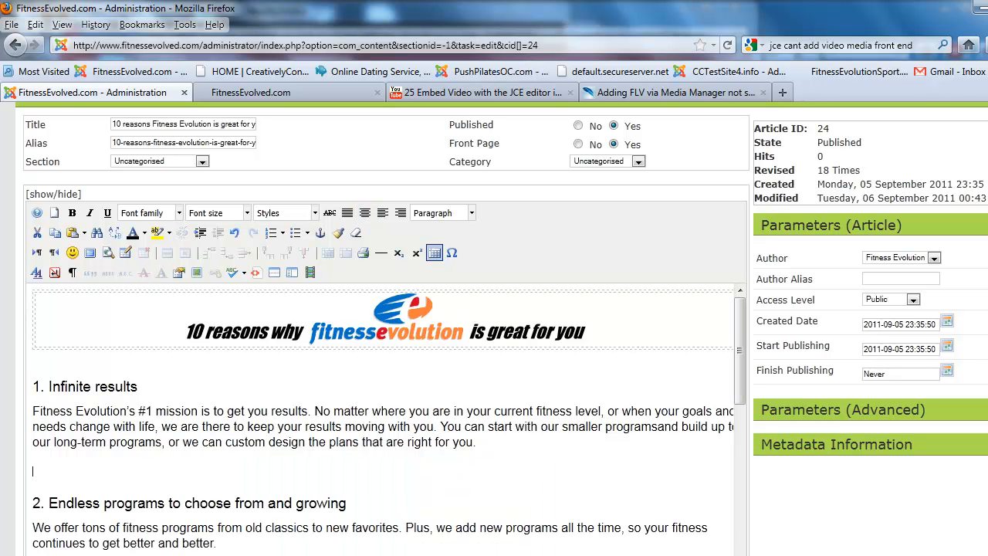
key("Down")
key("BackSpace")
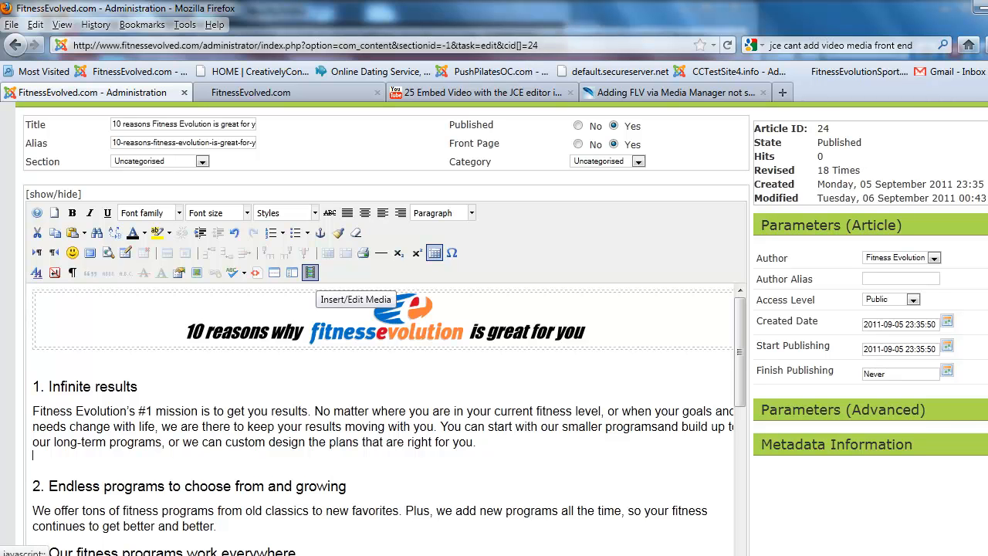
left_click(310, 272)
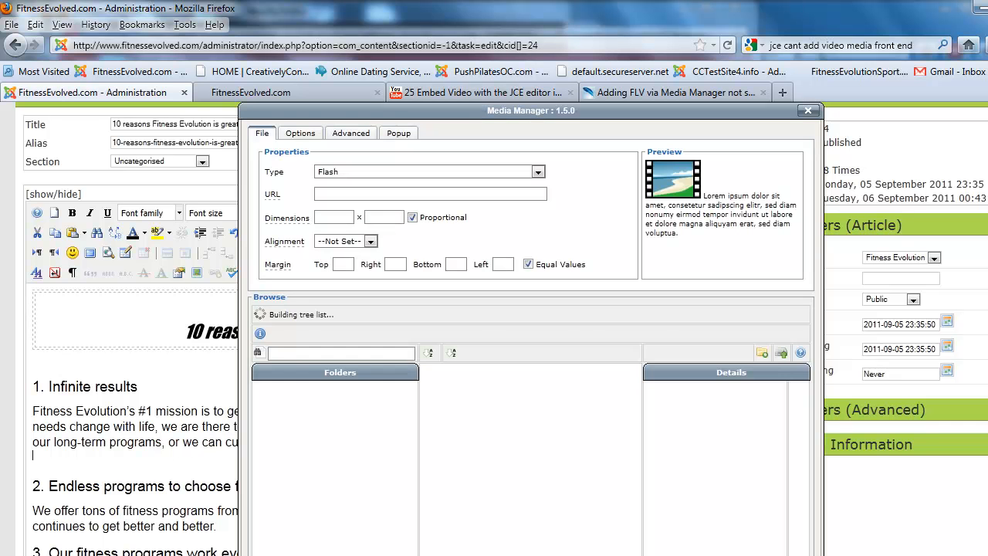
key("ctrl+v")
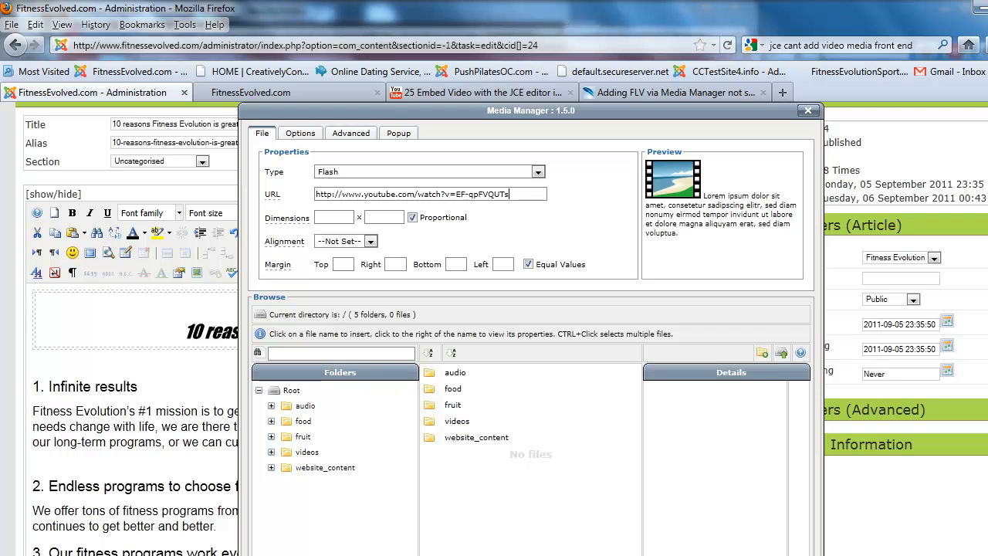
scroll(505, 324, "down", 3)
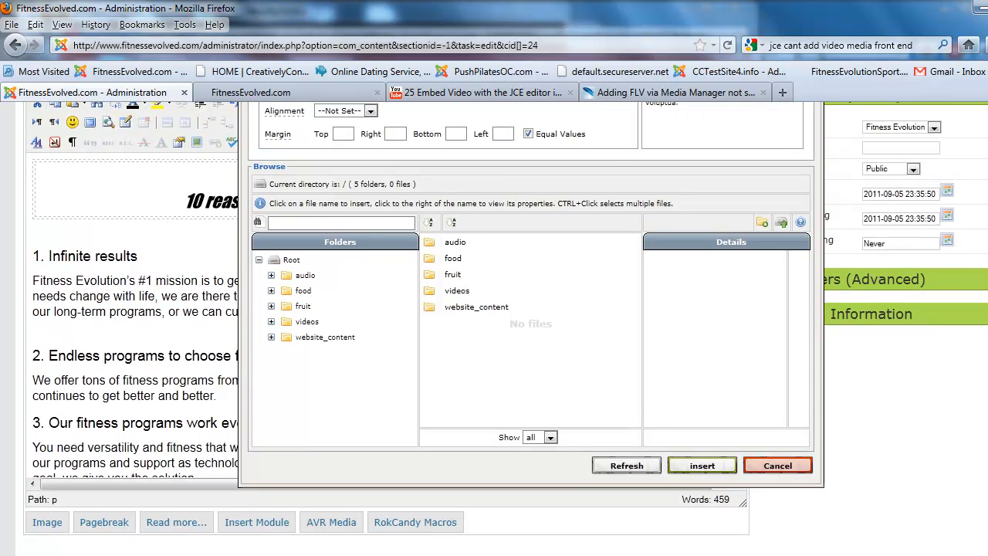
left_click(702, 465)
left_click(197, 397)
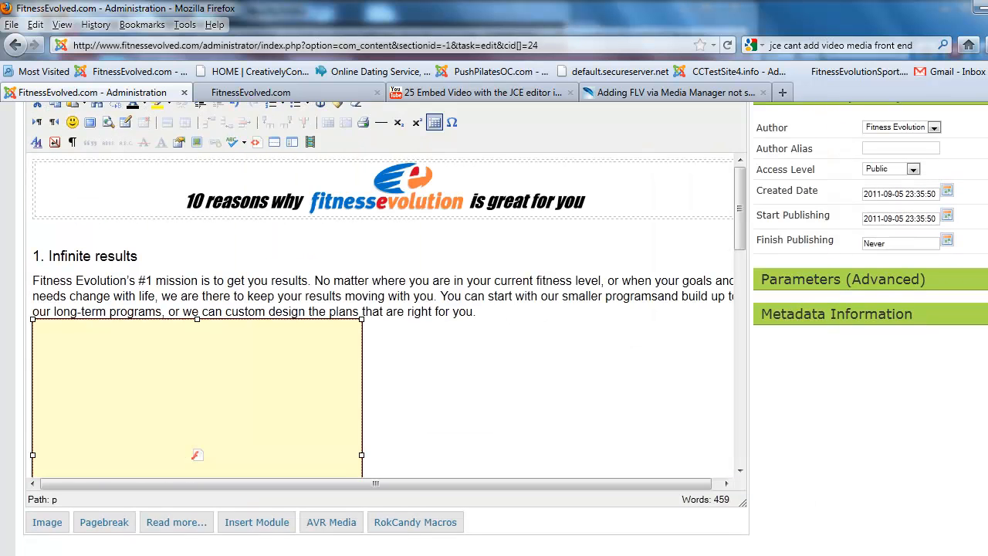
Centre the newly inserted video in the article, then save and close the article.
scroll(386, 332, "up", 3)
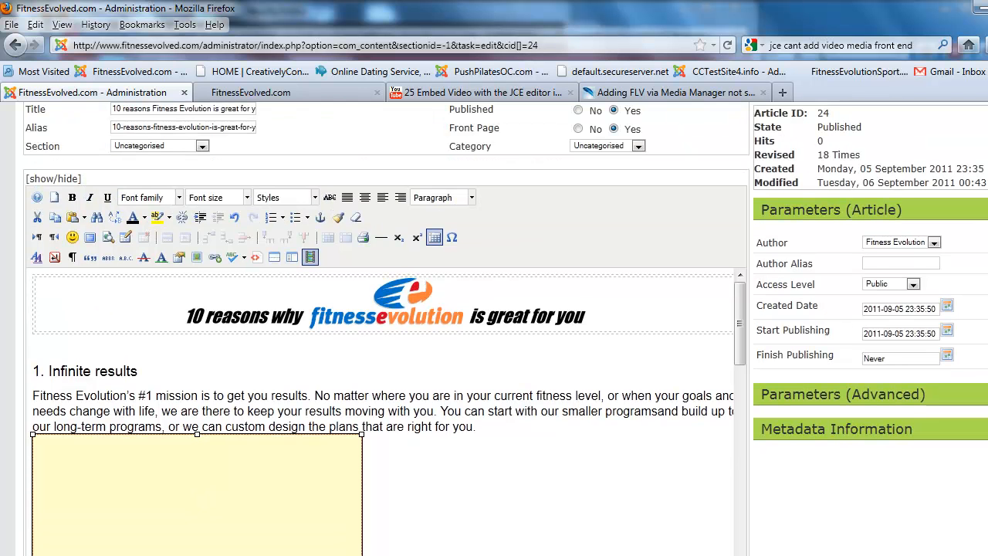
left_click(365, 197)
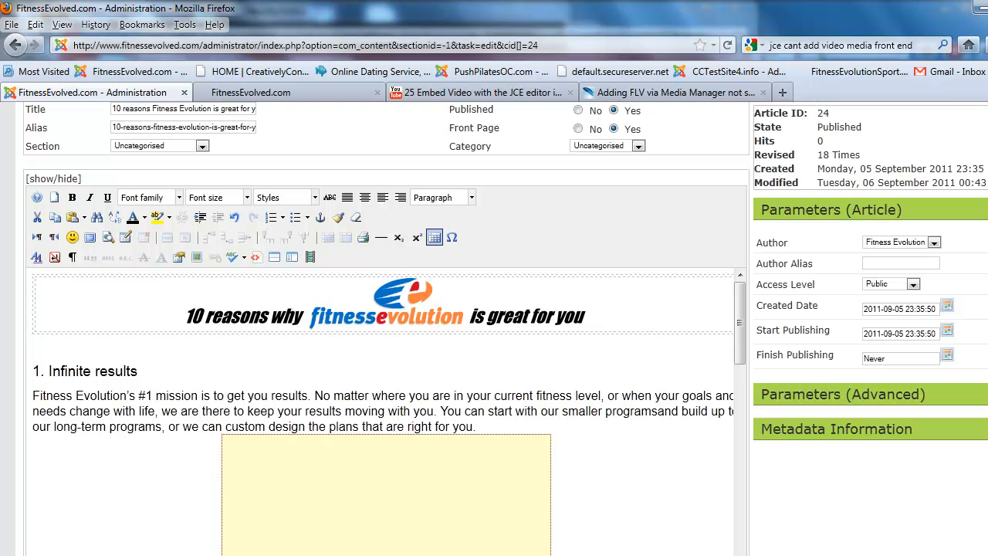
scroll(386, 332, "up", 4)
left_click(864, 235)
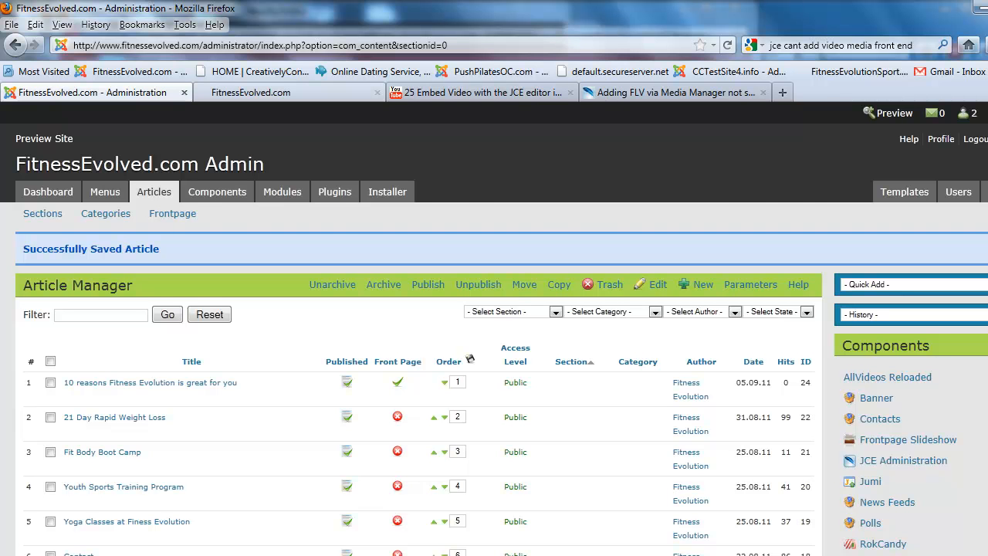
Switch to the public FitnessEvolved.com page, reload it and check the video under "1. Infinite results".
key("ctrl+Tab")
left_click(727, 45)
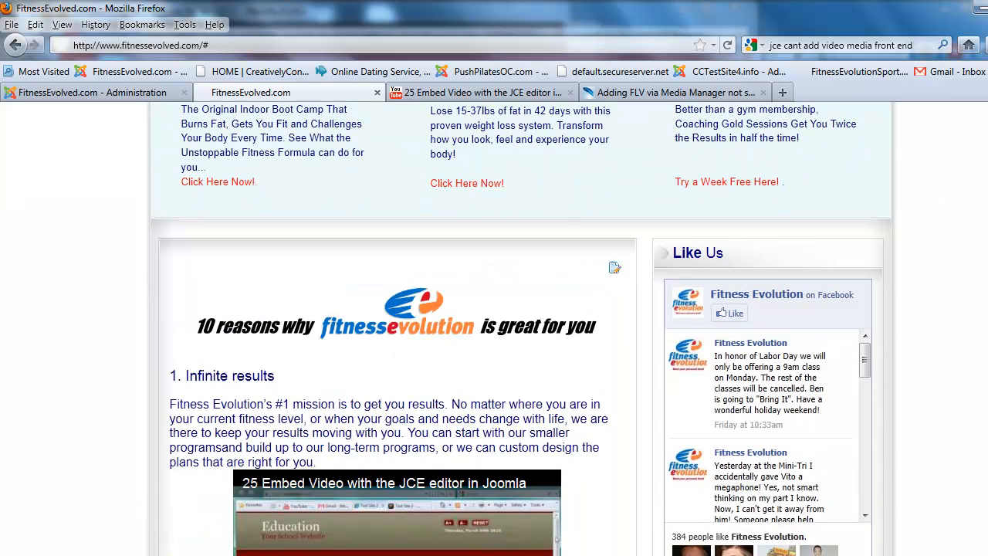
scroll(493, 328, "down", 3)
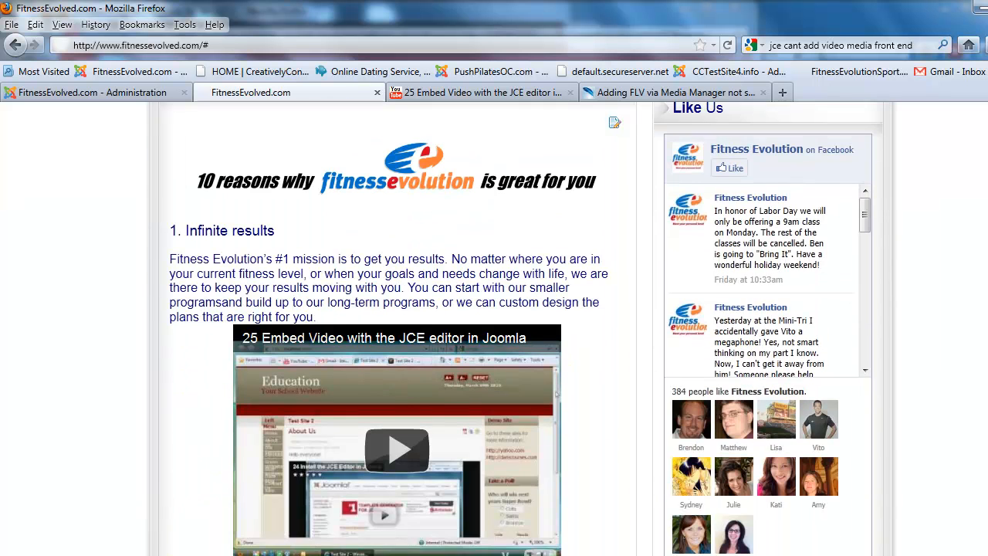
Open the "10 reasons" article for editing from the public site, add blank space above the embedded video and save the article.
left_click(614, 122)
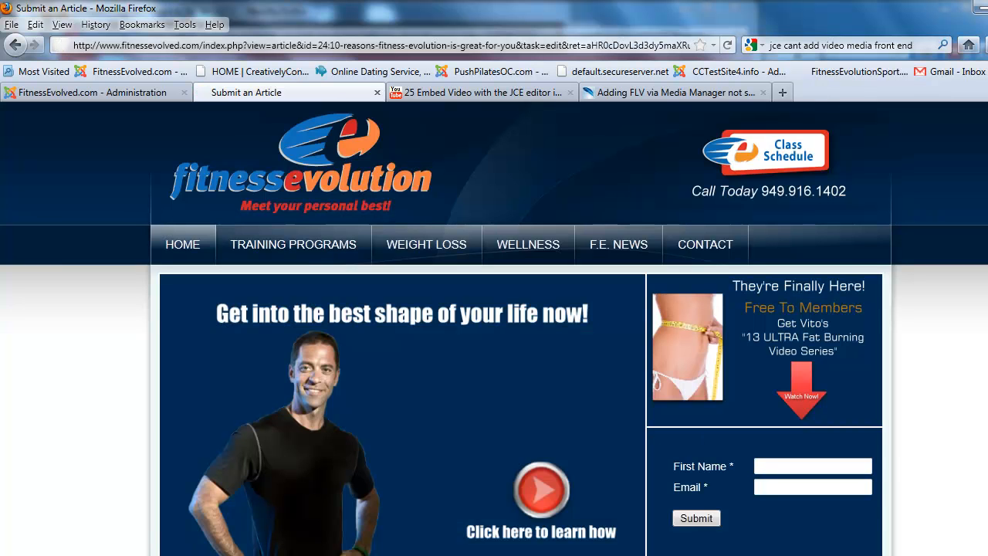
scroll(494, 328, "down", 18)
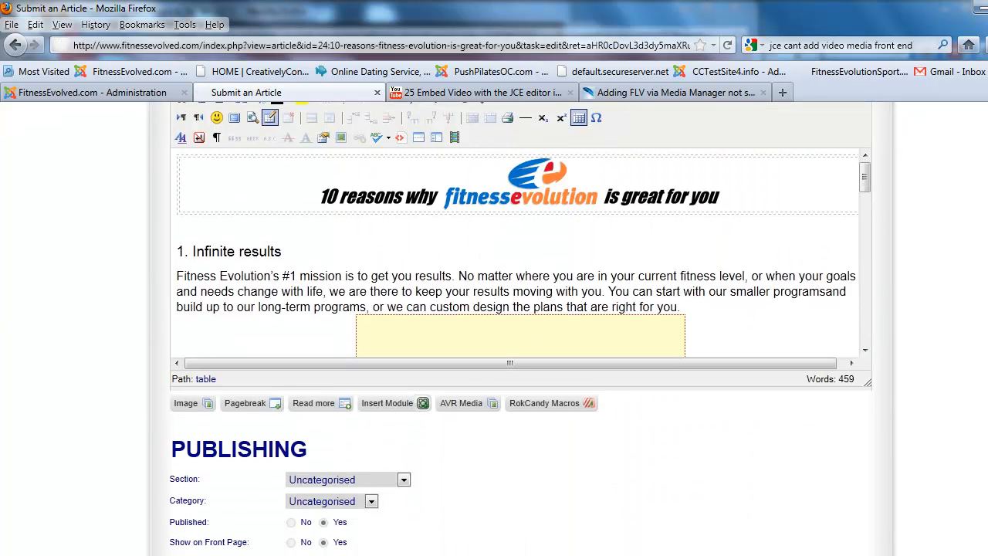
left_click(494, 292)
scroll(517, 255, "down", 4)
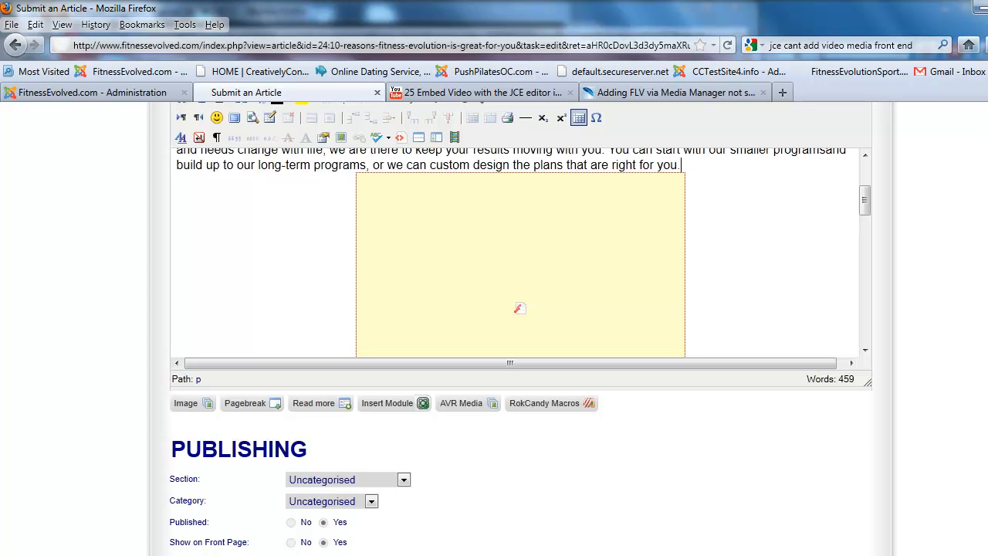
key("Return")
key("Return")
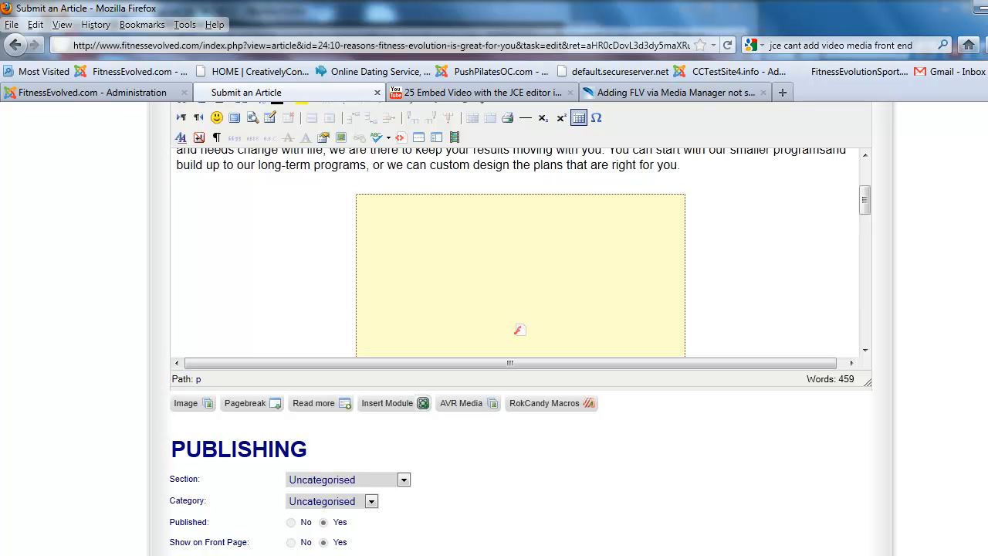
scroll(509, 324, "up", 5)
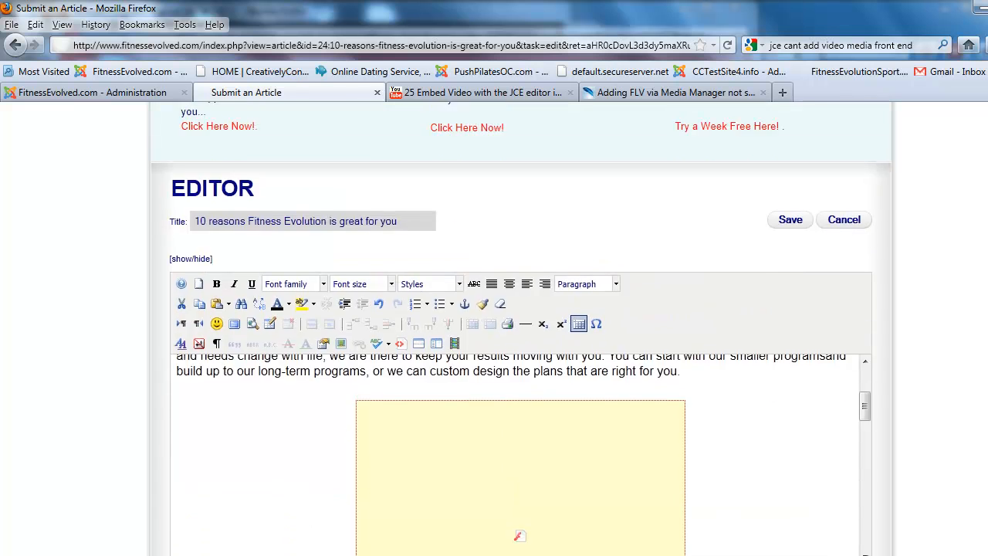
left_click(790, 259)
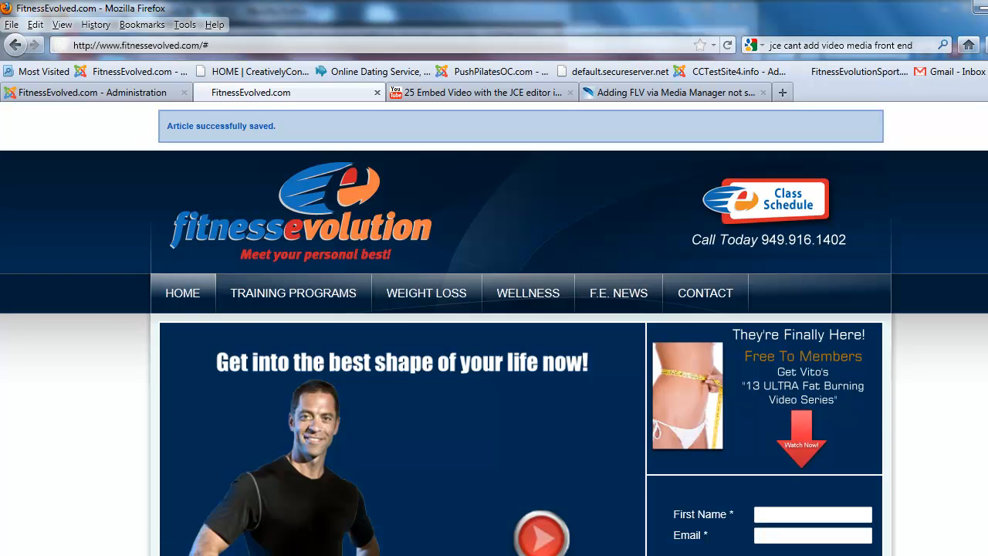
Reload the public home page and examine the area below the "1. Infinite results" paragraph for the video.
scroll(521, 328, "down", 15)
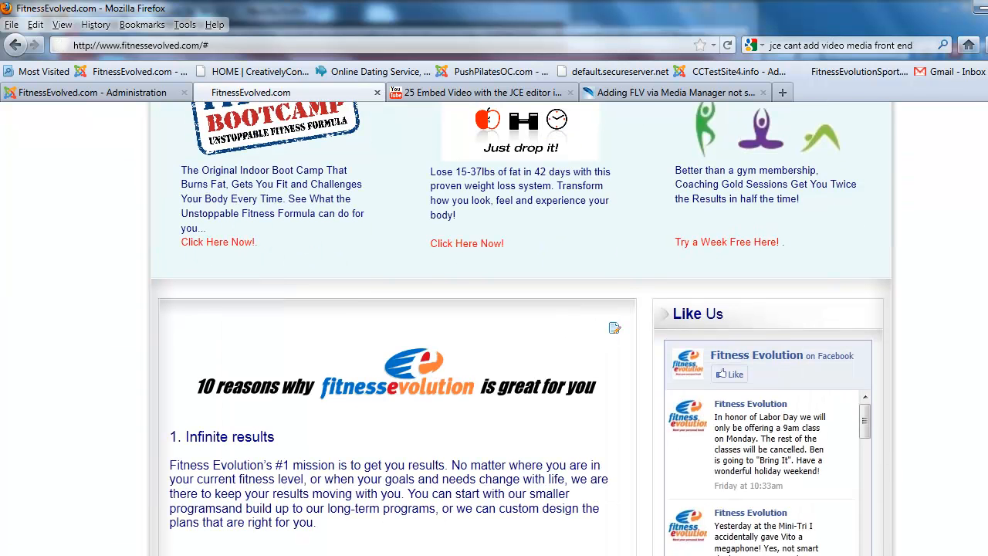
left_click(727, 44)
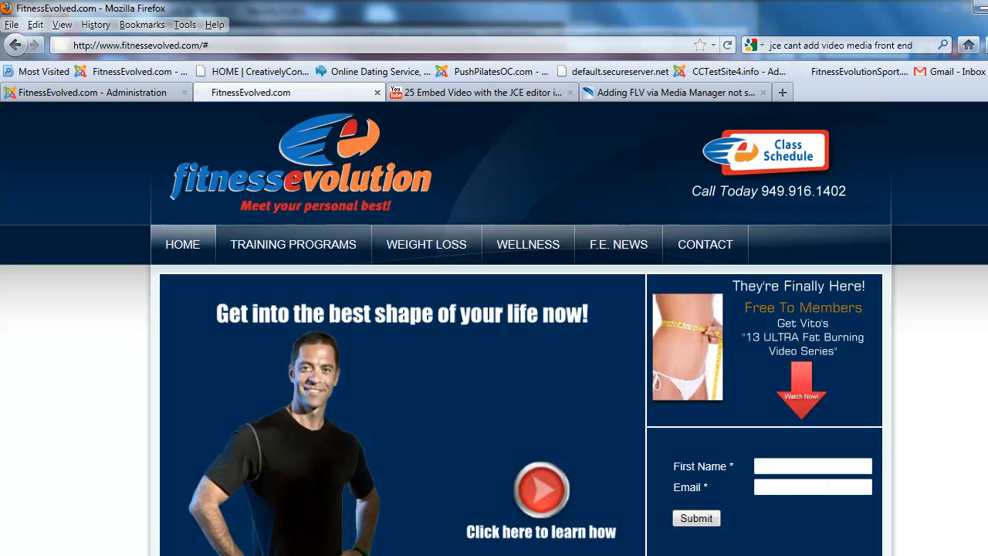
scroll(615, 388, "down", 12)
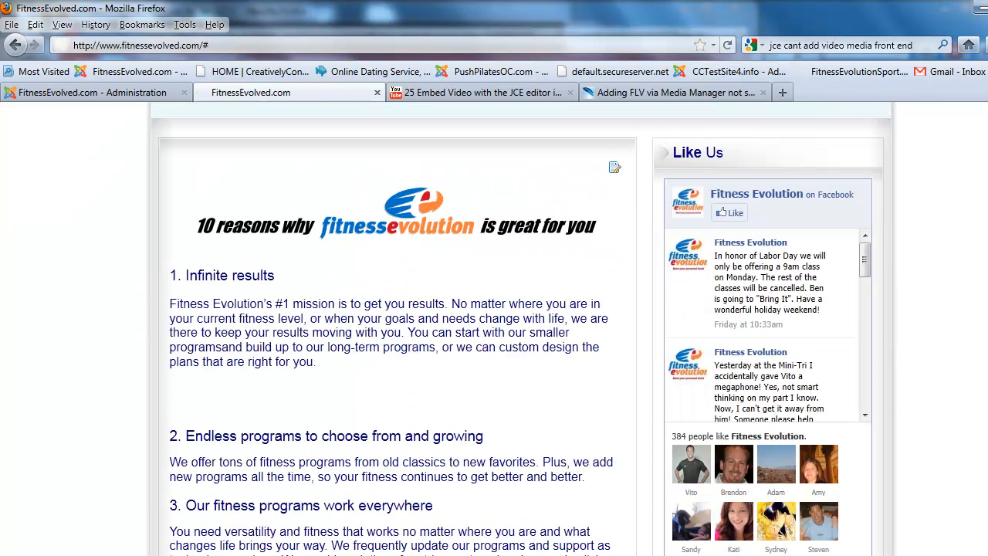
scroll(521, 328, "down", 1)
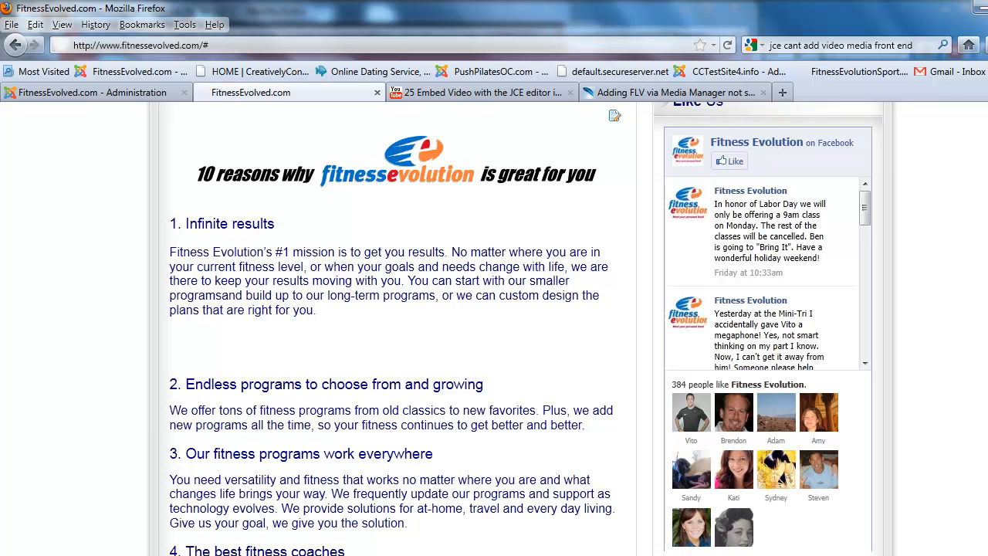
Reopen "10 reasons Fitness Evolution is great for you" in the site administration and delete blank space above heading 2.
left_click(93, 92)
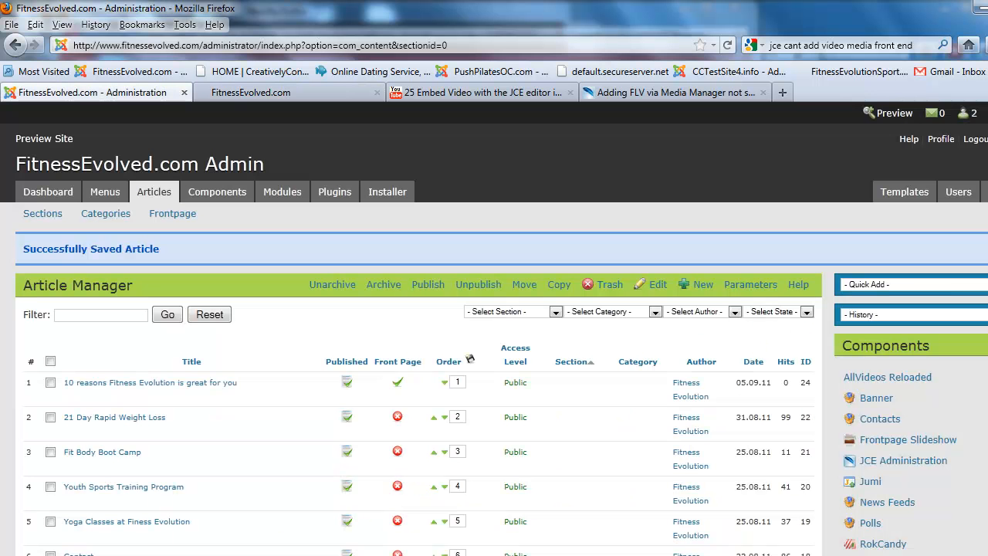
left_click(151, 382)
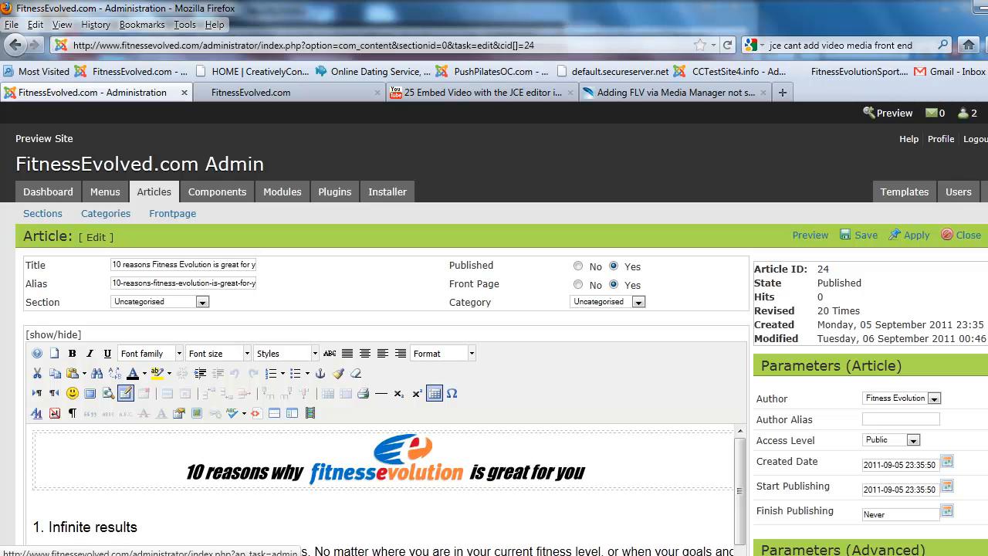
scroll(386, 347, "down", 5)
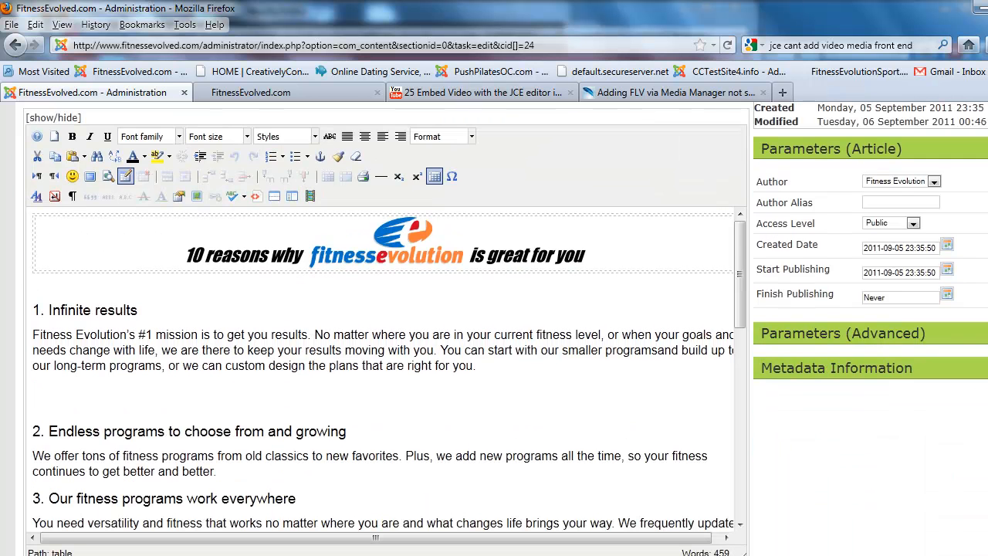
left_click(33, 431)
key("BackSpace")
key("BackSpace")
key("BackSpace")
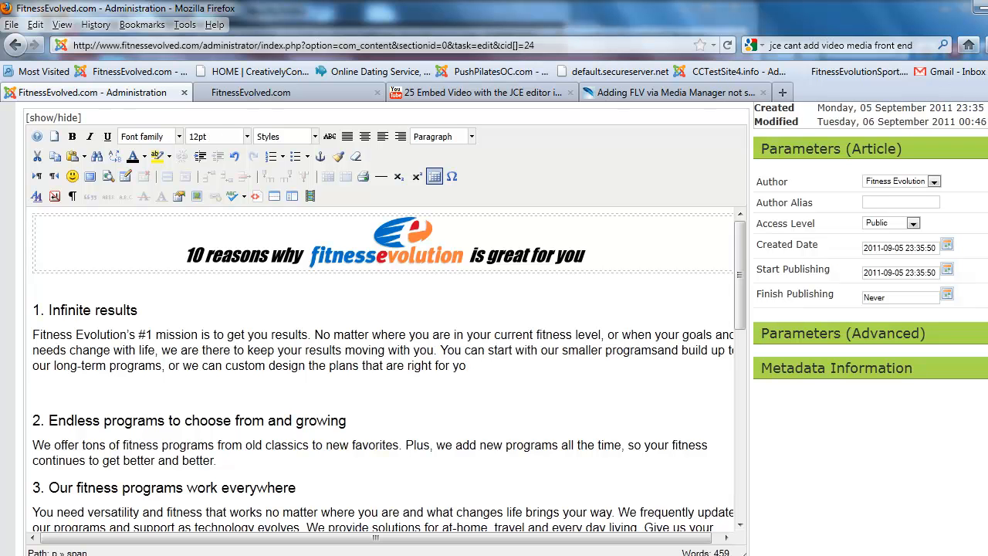
Restore the ending "you." of the "1. Infinite results" paragraph and save the article.
type("o.")
key("BackSpace")
type("u.")
scroll(310, 273, "up", 2)
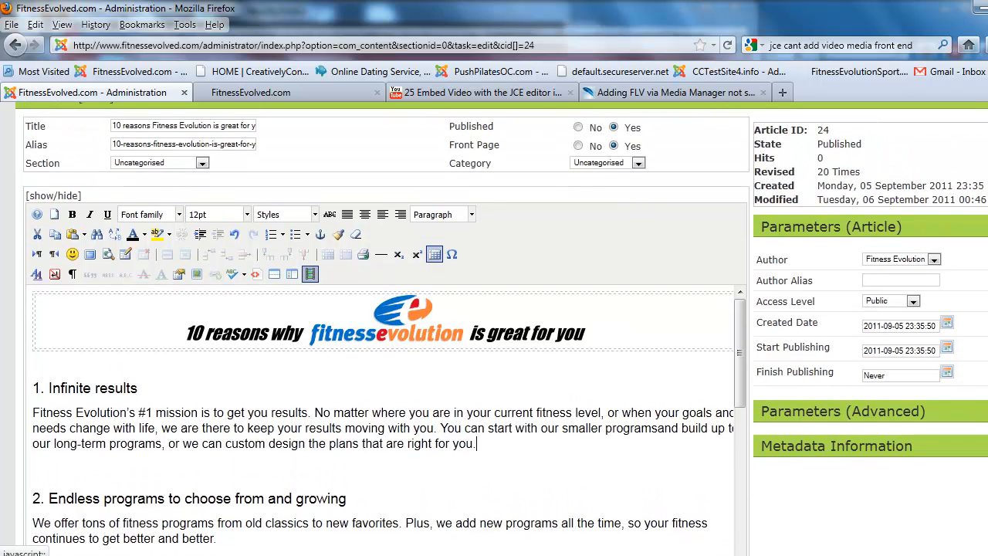
scroll(309, 273, "up", 4)
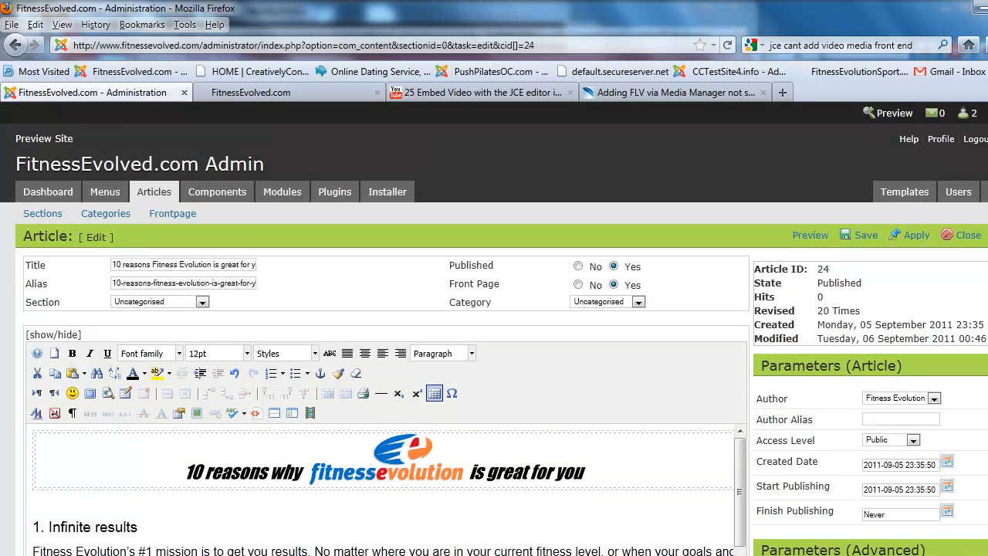
left_click(865, 235)
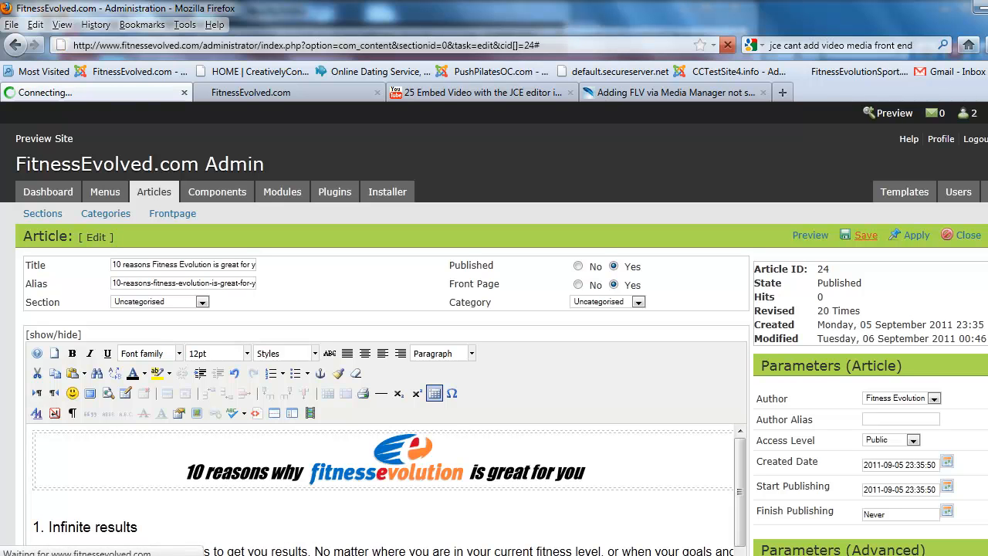